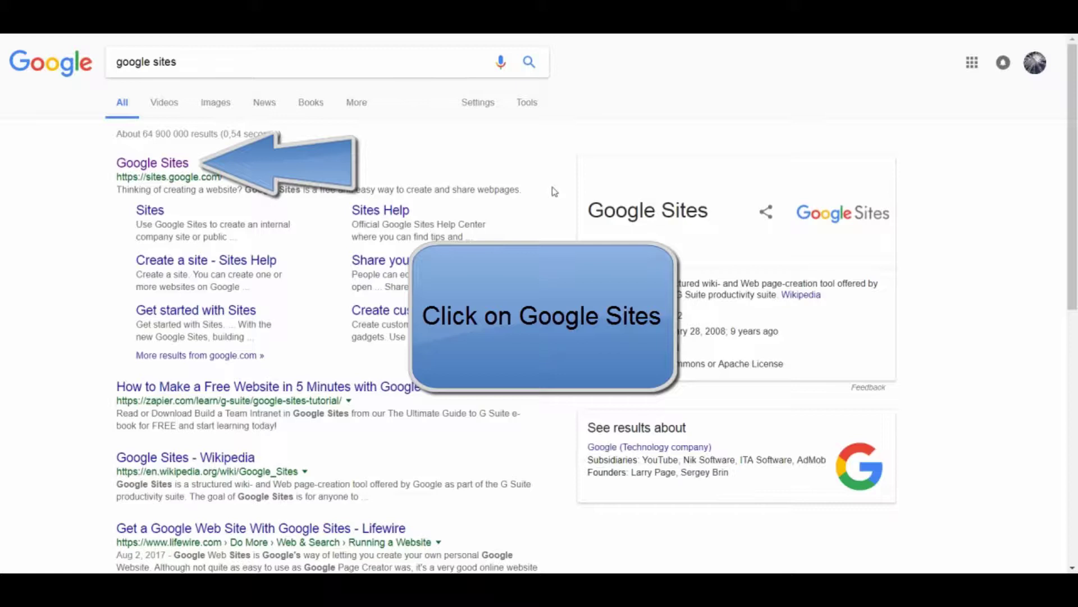
Open the Google Sites link from the search results to reach the My Sites page
{"action": "left_click", "coordinate": [177, 166]}
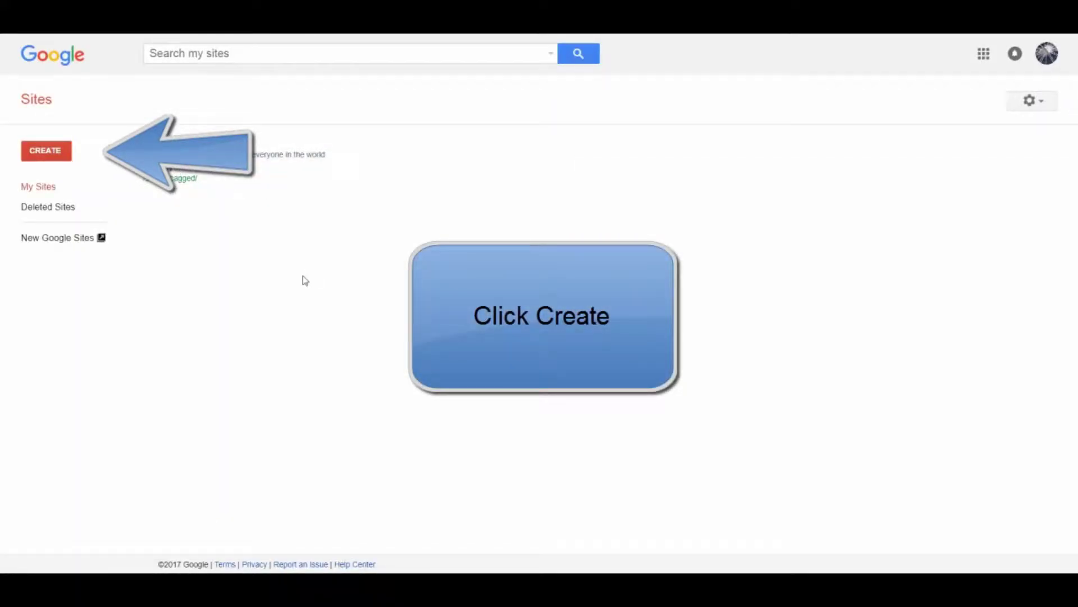
Start a new site in classic Sites, showing the creation form with the Blank template
{"action": "left_click", "coordinate": [46, 150]}
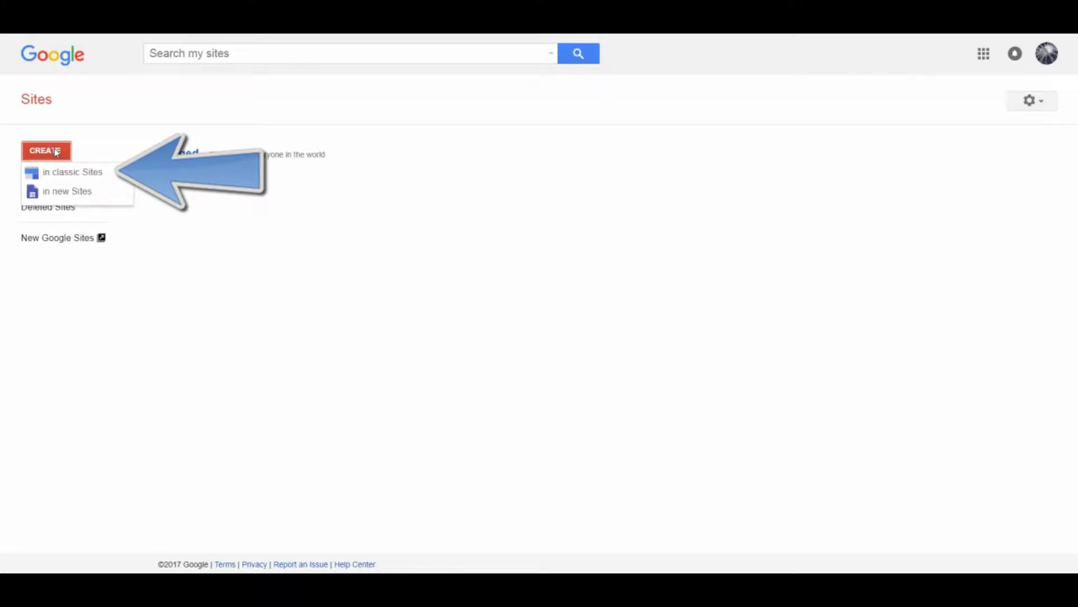
{"action": "left_click", "coordinate": [95, 178]}
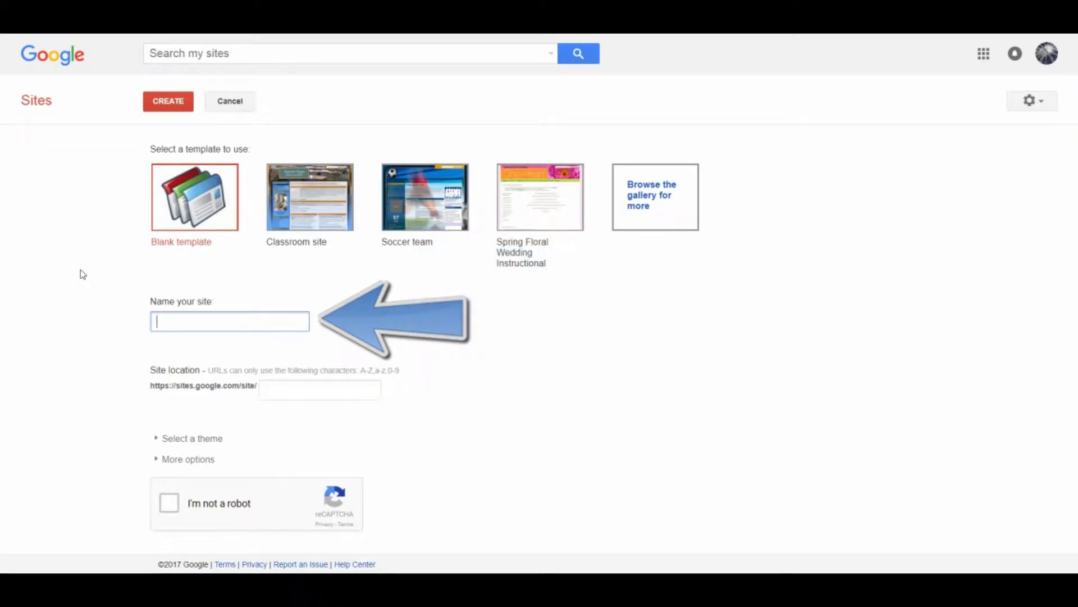
Name the new site 'itscagged' with the matching web address
{"action": "type", "text": "itsc"}
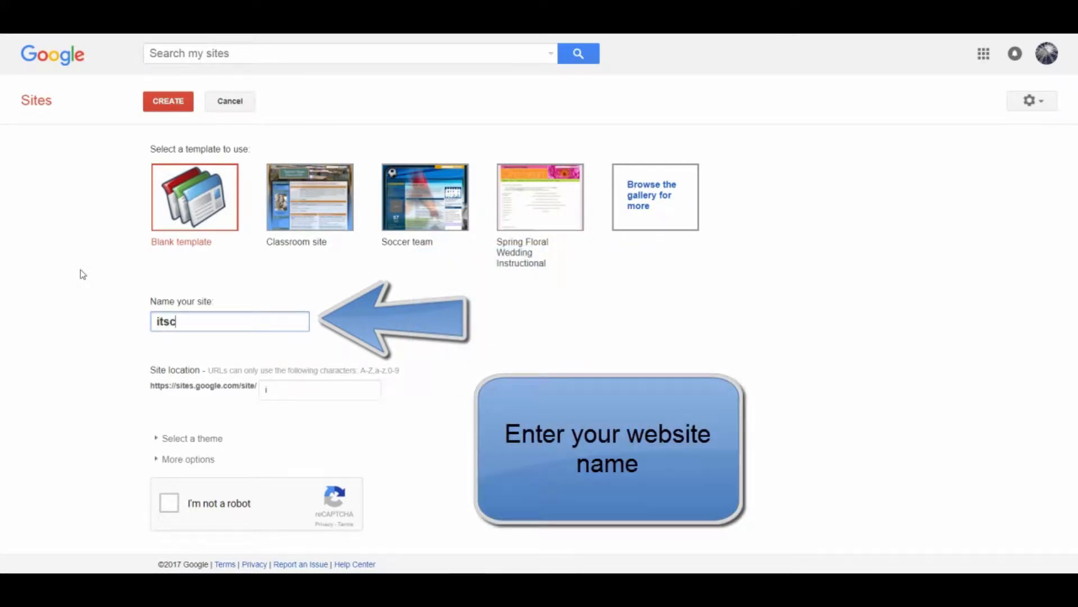
{"action": "type", "text": "agged"}
{"action": "left_click", "coordinate": [156, 391]}
{"action": "left_click_drag", "start_coordinate": [156, 392], "coordinate": [257, 392]}
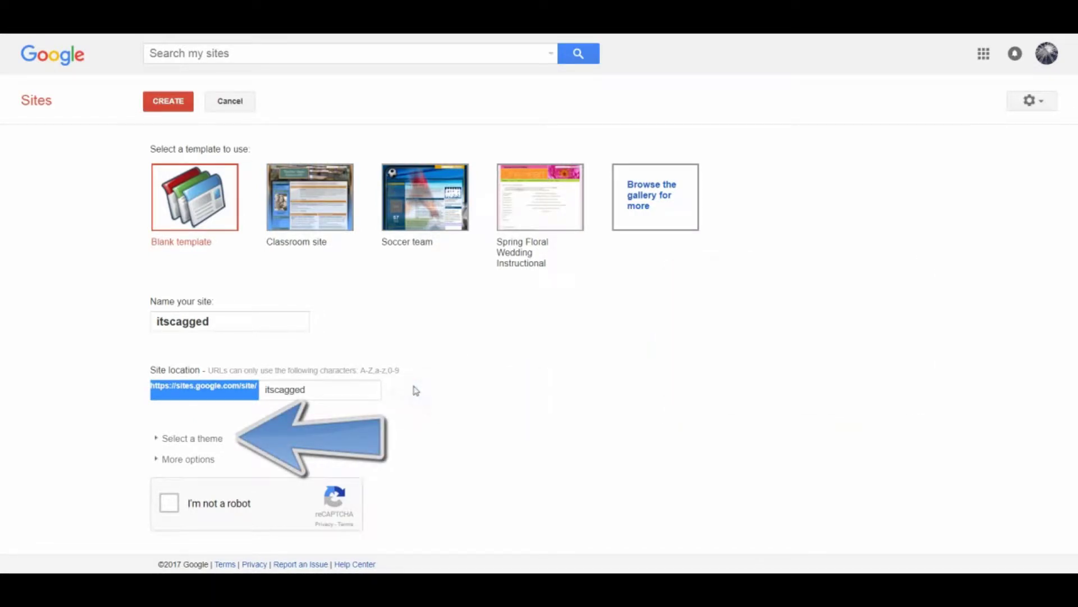
{"action": "left_click", "coordinate": [171, 438]}
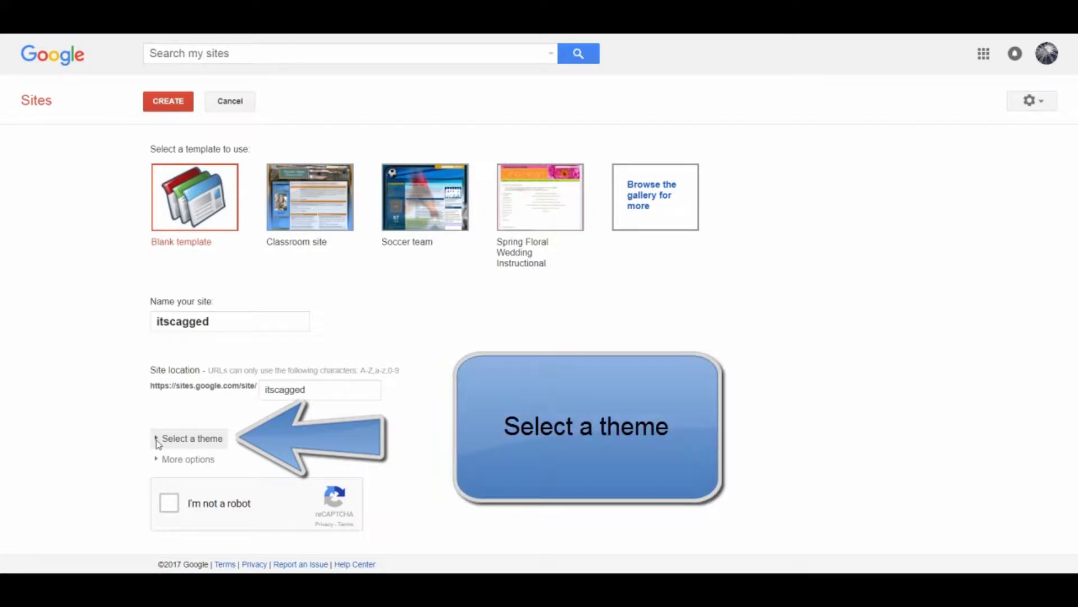
Choose the Iceberg theme and expand More options to reveal the site description
{"action": "left_click", "coordinate": [158, 440]}
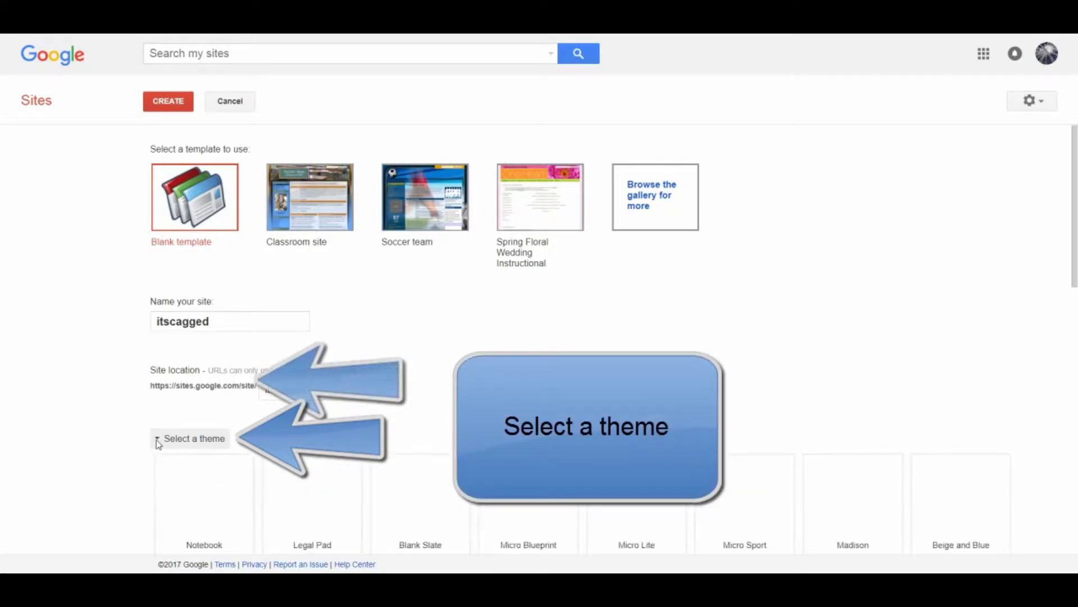
{"action": "scroll", "coordinate": [522, 379], "scroll_direction": "down", "scroll_amount": 3}
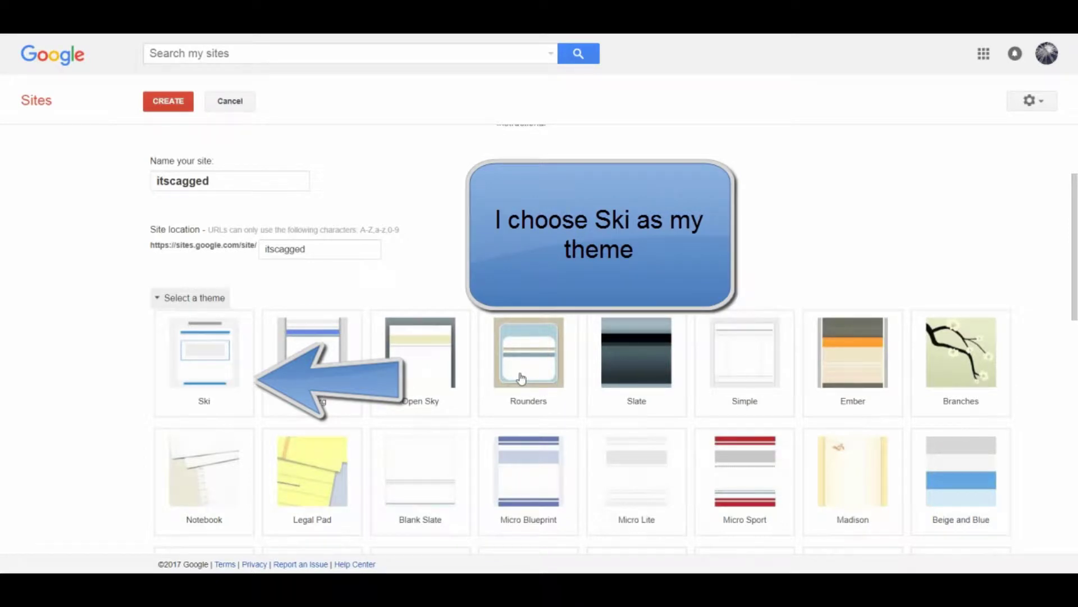
{"action": "left_click", "coordinate": [312, 360]}
{"action": "scroll", "coordinate": [60, 354], "scroll_direction": "down", "scroll_amount": 3}
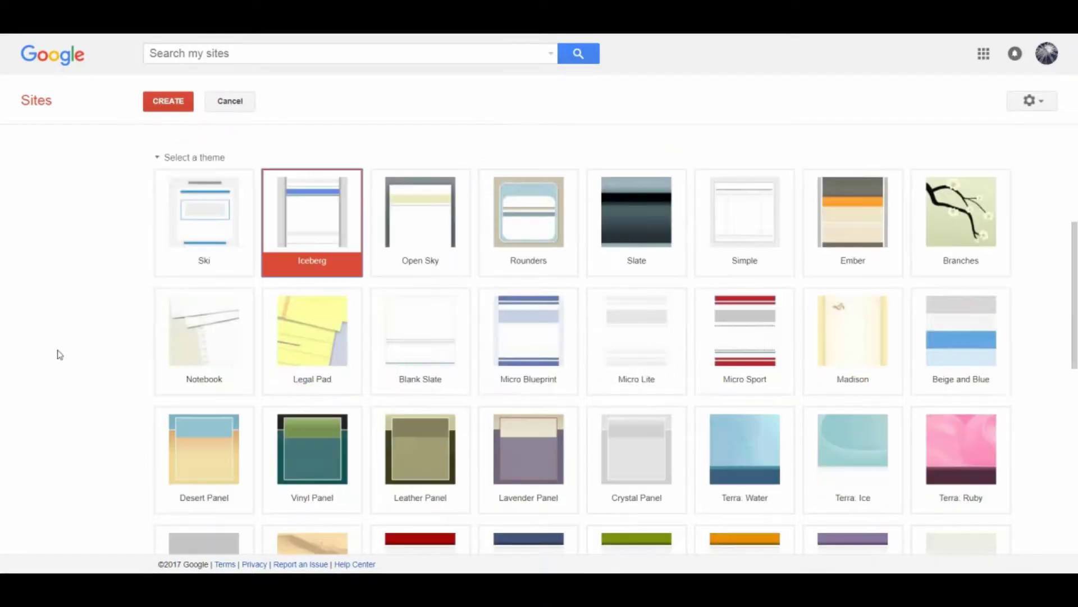
{"action": "scroll", "coordinate": [60, 354], "scroll_direction": "down", "scroll_amount": 6}
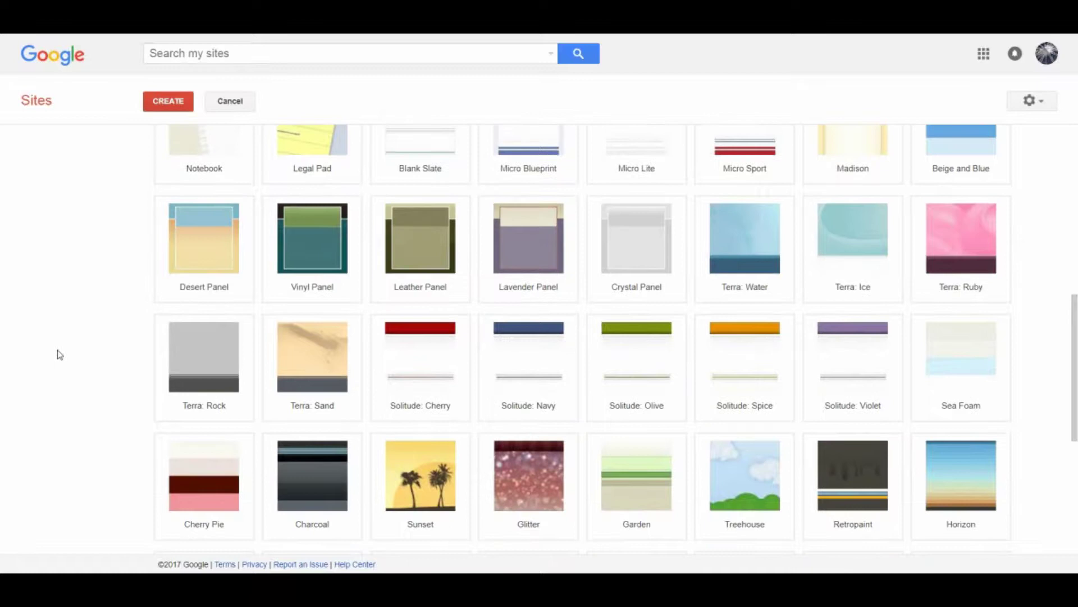
{"action": "scroll", "coordinate": [59, 354], "scroll_direction": "down", "scroll_amount": 5}
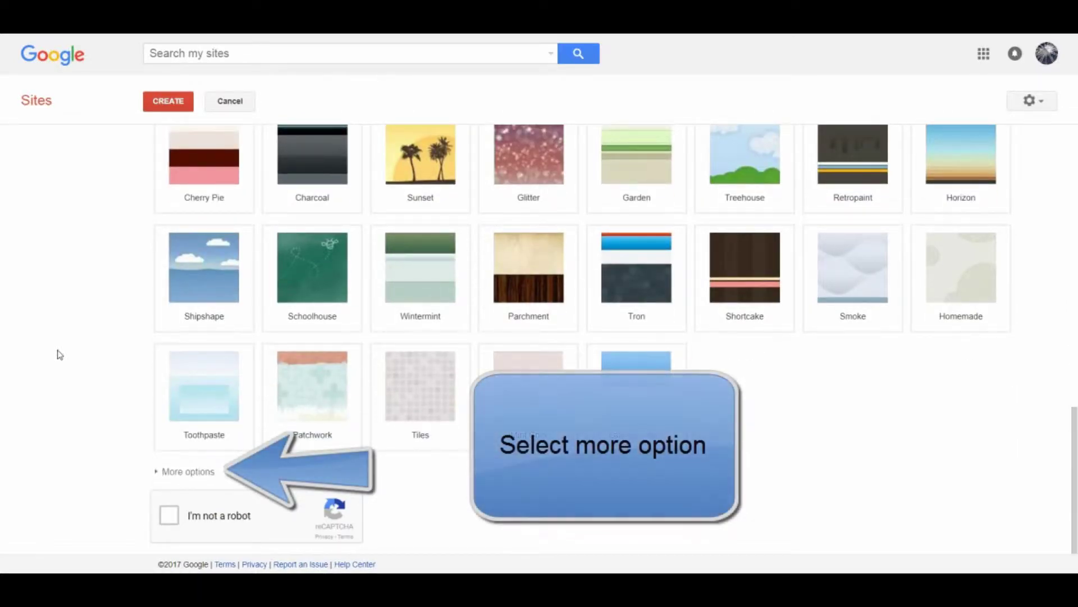
{"action": "left_click", "coordinate": [157, 472]}
{"action": "scroll", "coordinate": [125, 420], "scroll_direction": "down", "scroll_amount": 2}
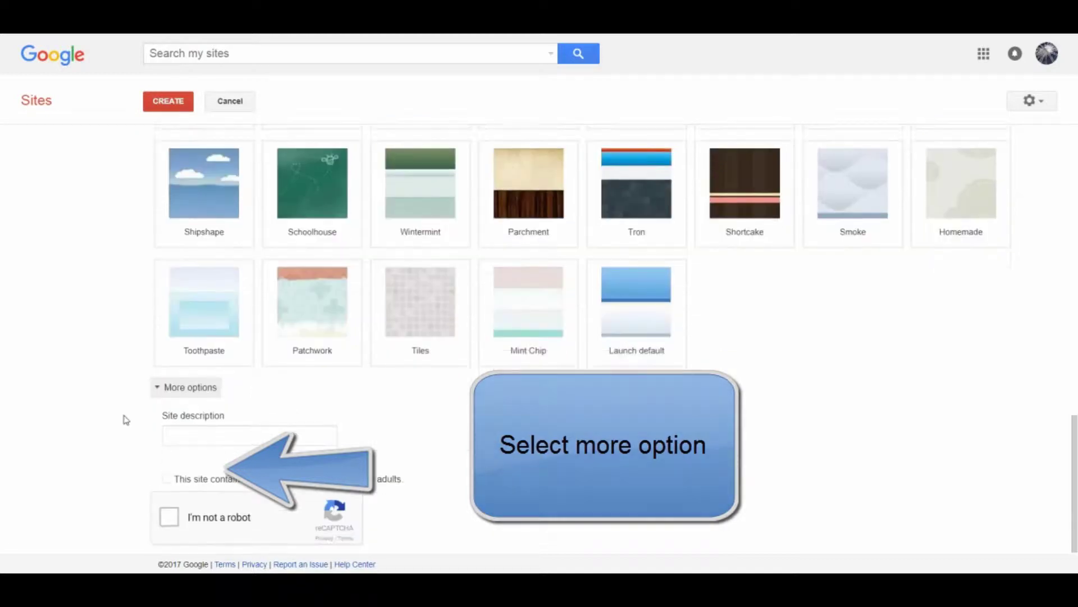
Enter 'ict, tech, software' as the site description and pass the reCAPTCHA car-picture check
{"action": "left_click", "coordinate": [192, 436]}
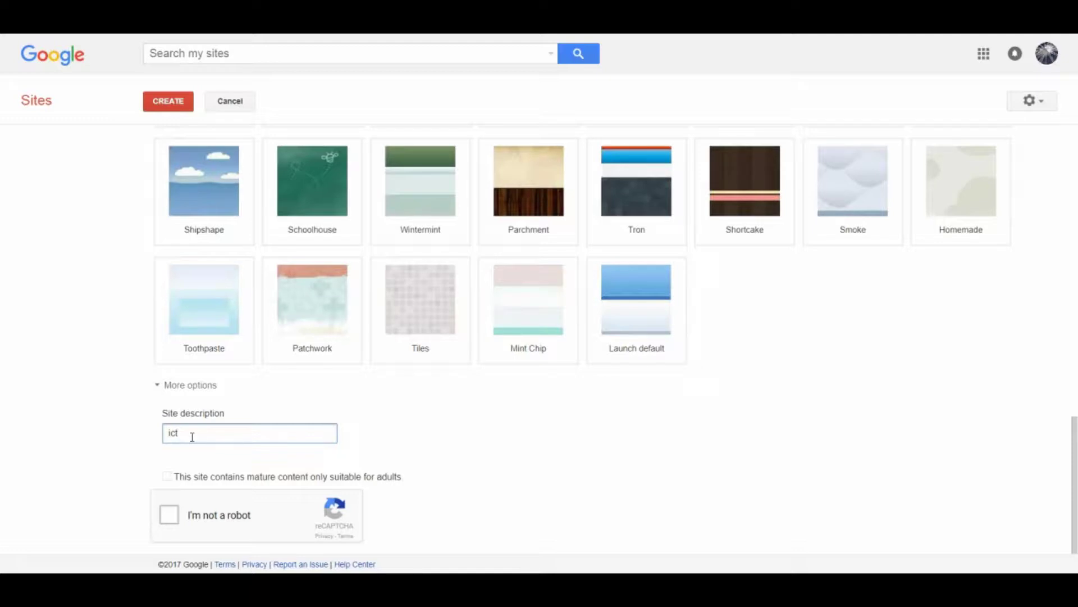
{"action": "type", "text": "ict, tech"}
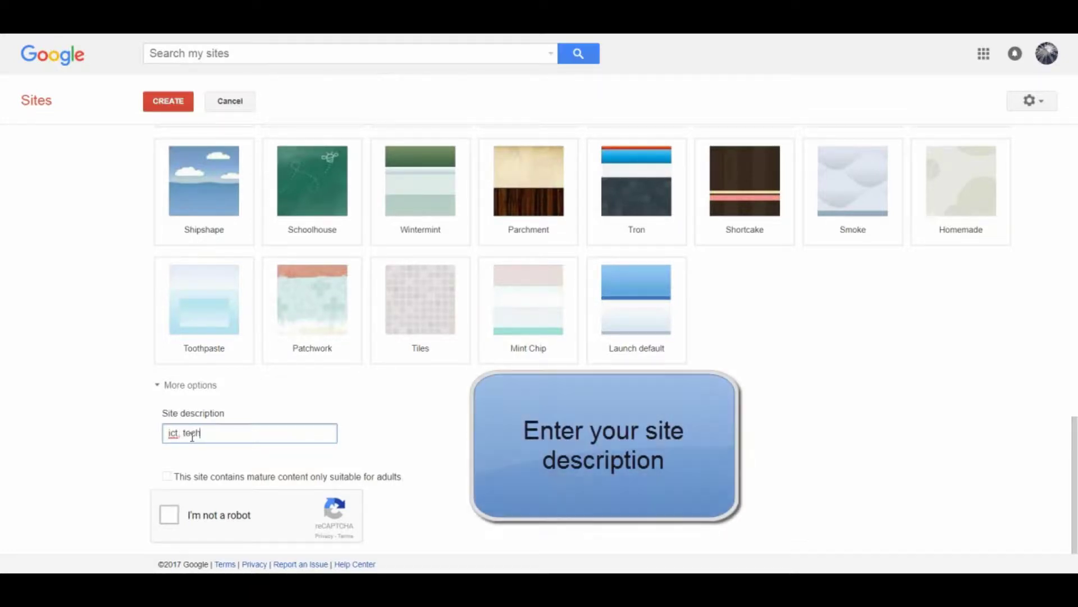
{"action": "type", "text": ", software"}
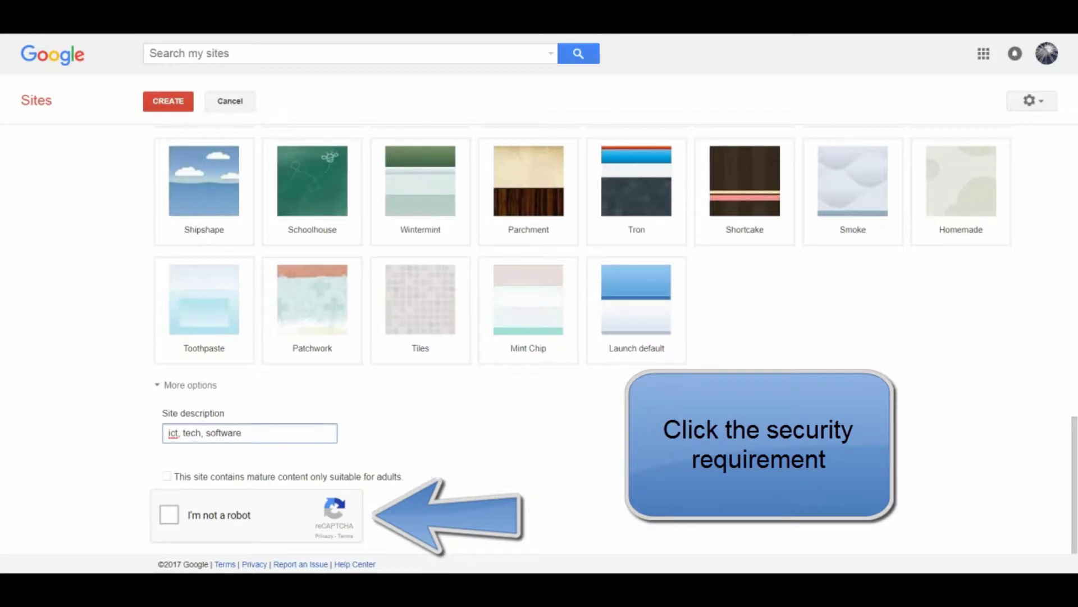
{"action": "left_click", "coordinate": [170, 515]}
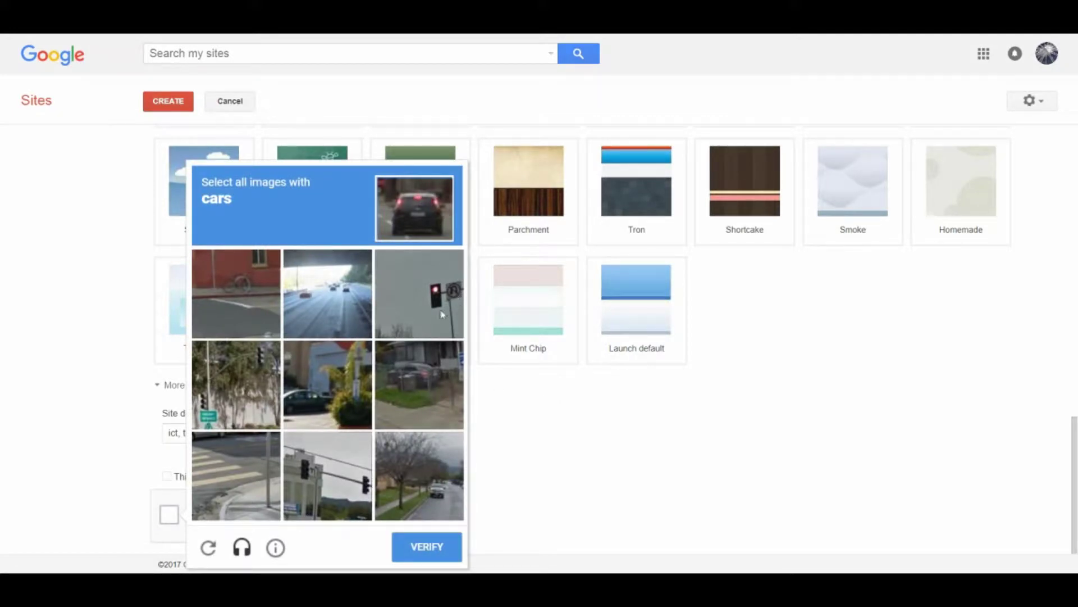
{"action": "left_click", "coordinate": [348, 377]}
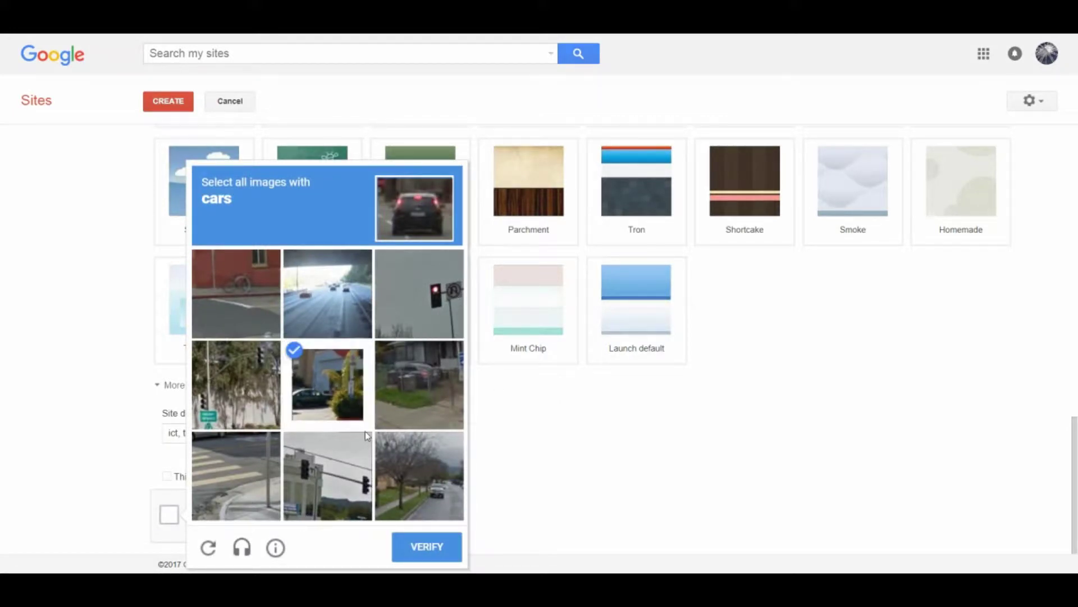
{"action": "left_click", "coordinate": [425, 378]}
{"action": "left_click", "coordinate": [443, 462]}
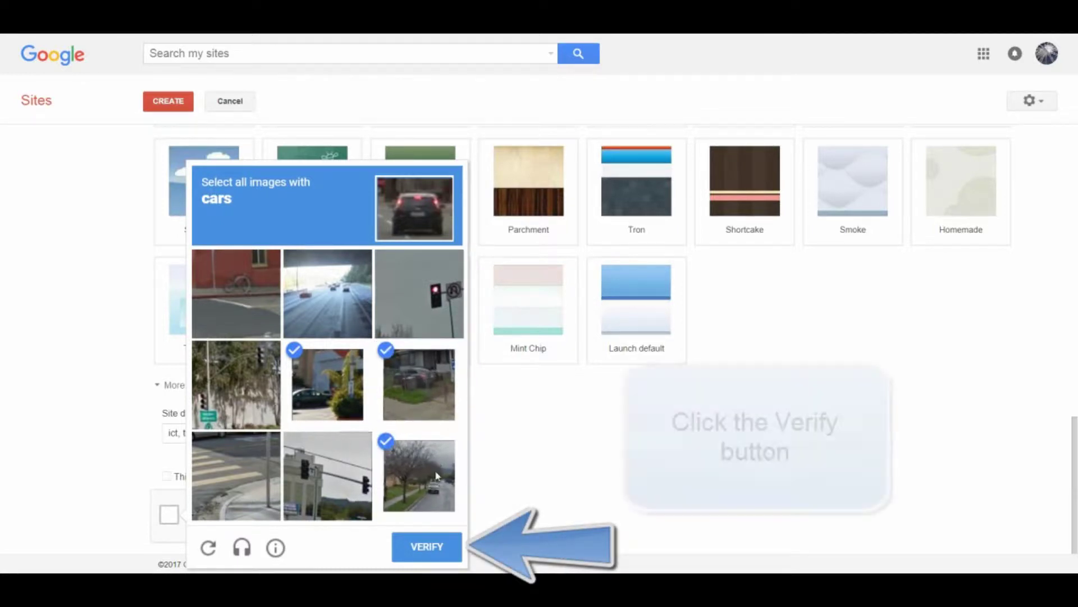
{"action": "left_click", "coordinate": [361, 321]}
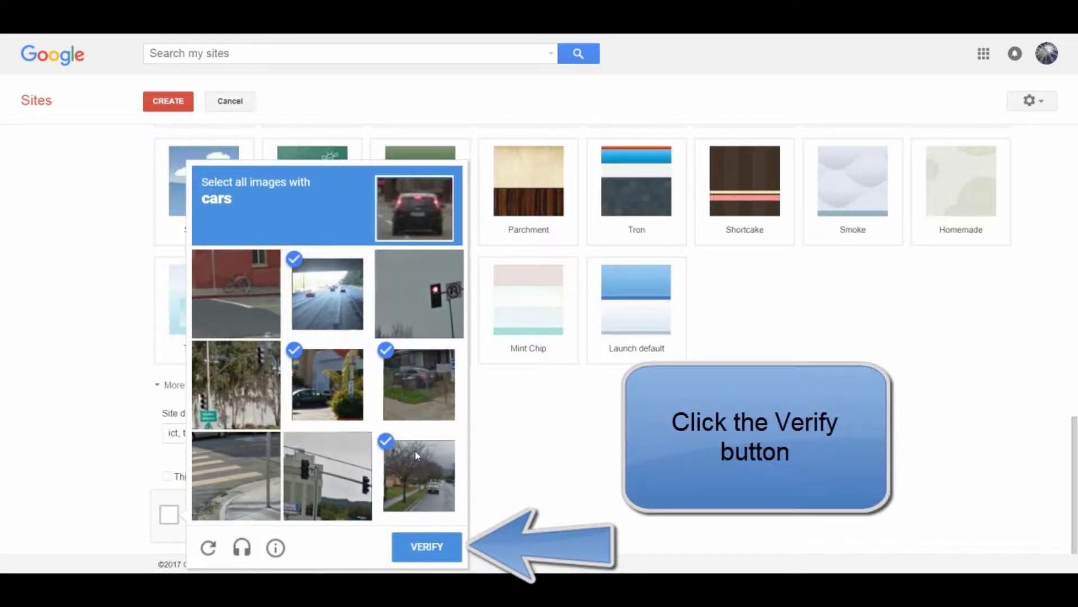
{"action": "left_click", "coordinate": [428, 551]}
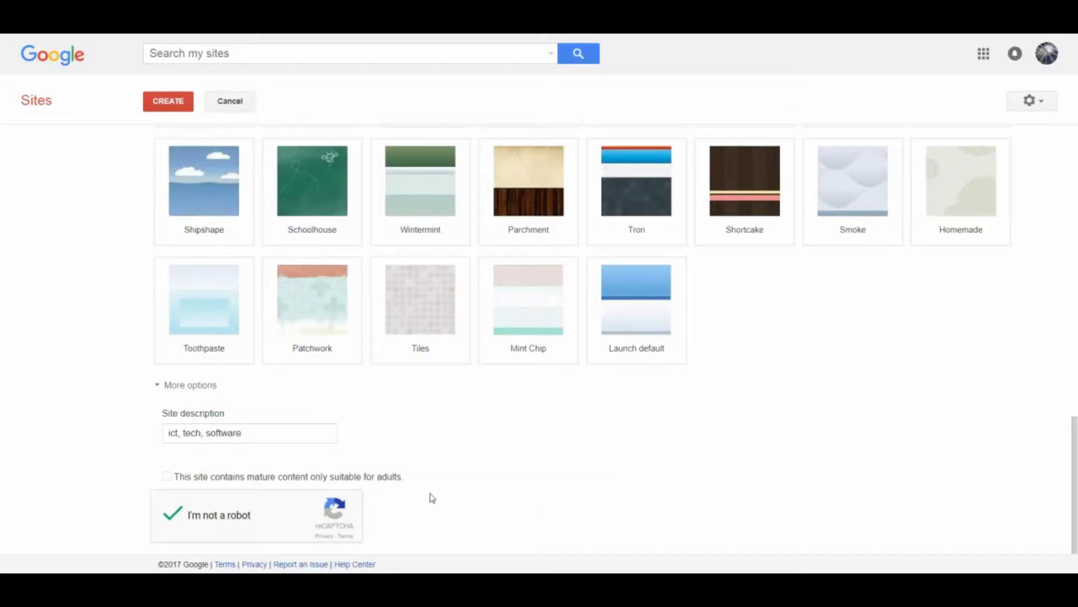
{"action": "scroll", "coordinate": [435, 493], "scroll_direction": "up", "scroll_amount": 15}
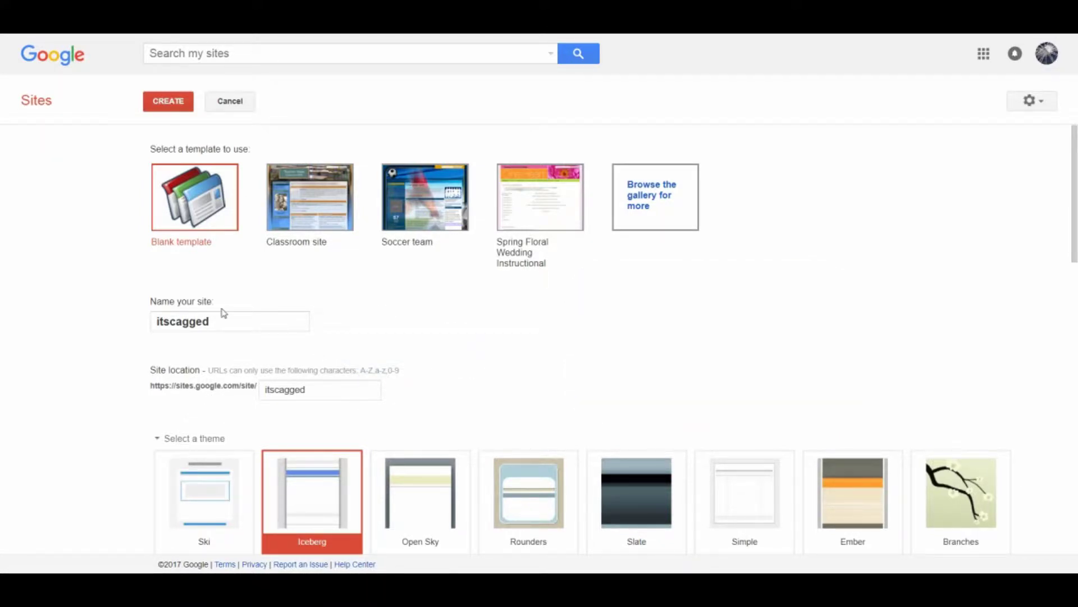
Create the itscagged site and bring up the gear's More actions list
{"action": "left_click", "coordinate": [167, 109]}
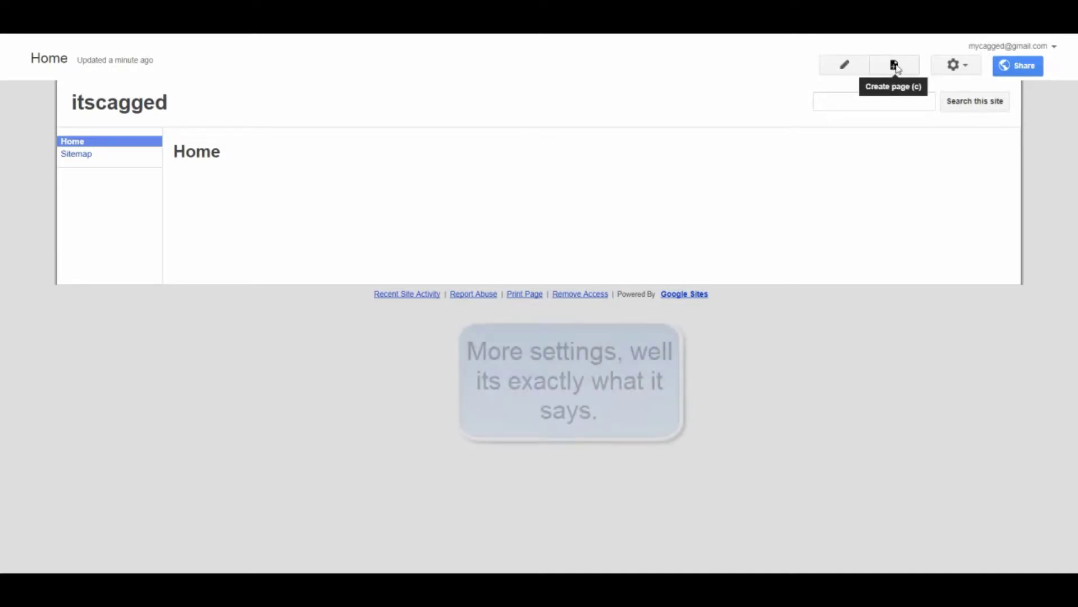
{"action": "left_click", "coordinate": [965, 72]}
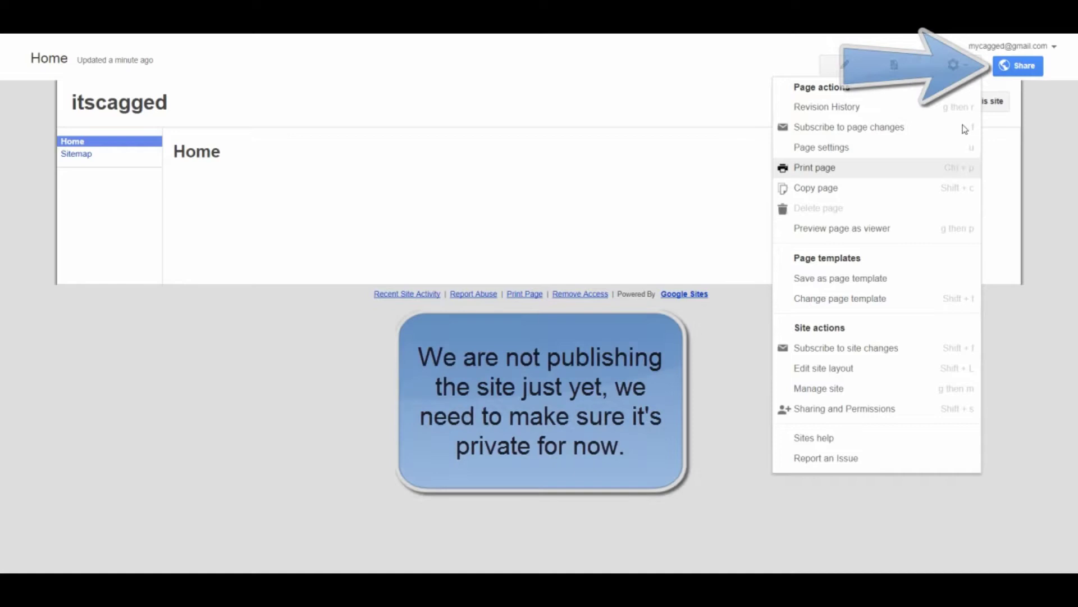
Change the site's visibility to 'Off - Specific people' in Sharing and Permissions and save
{"action": "left_click", "coordinate": [1037, 116]}
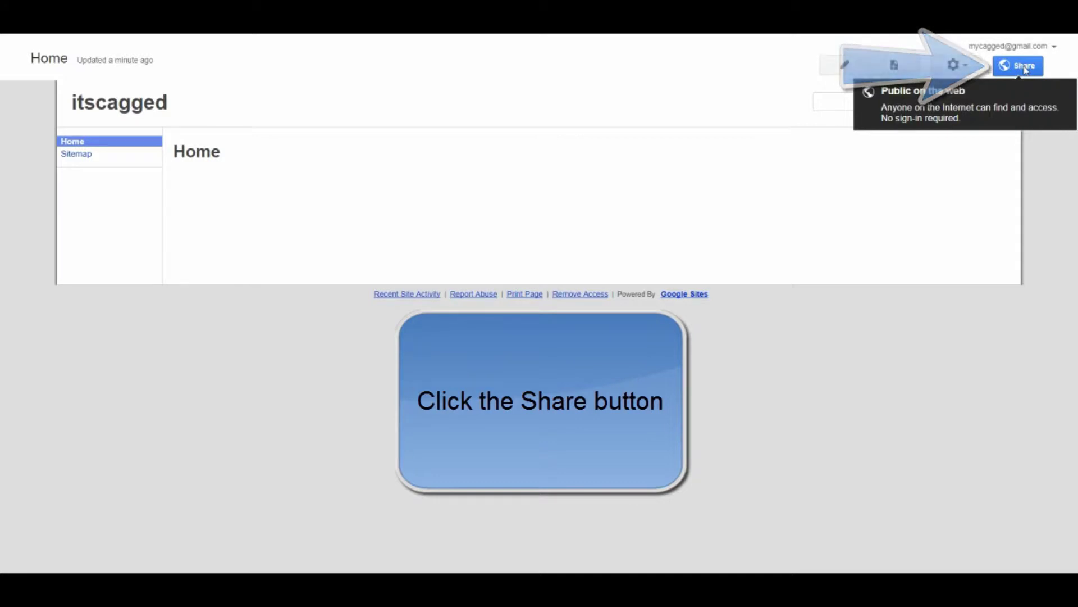
{"action": "left_click", "coordinate": [1024, 65]}
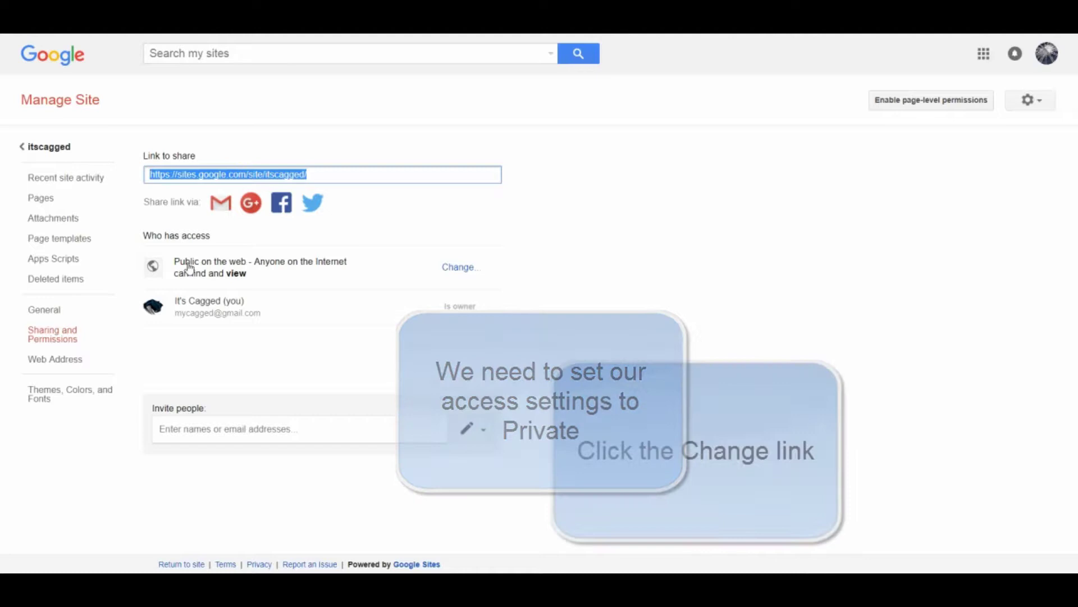
{"action": "left_click", "coordinate": [176, 261]}
{"action": "left_click_drag", "start_coordinate": [176, 261], "coordinate": [289, 281]}
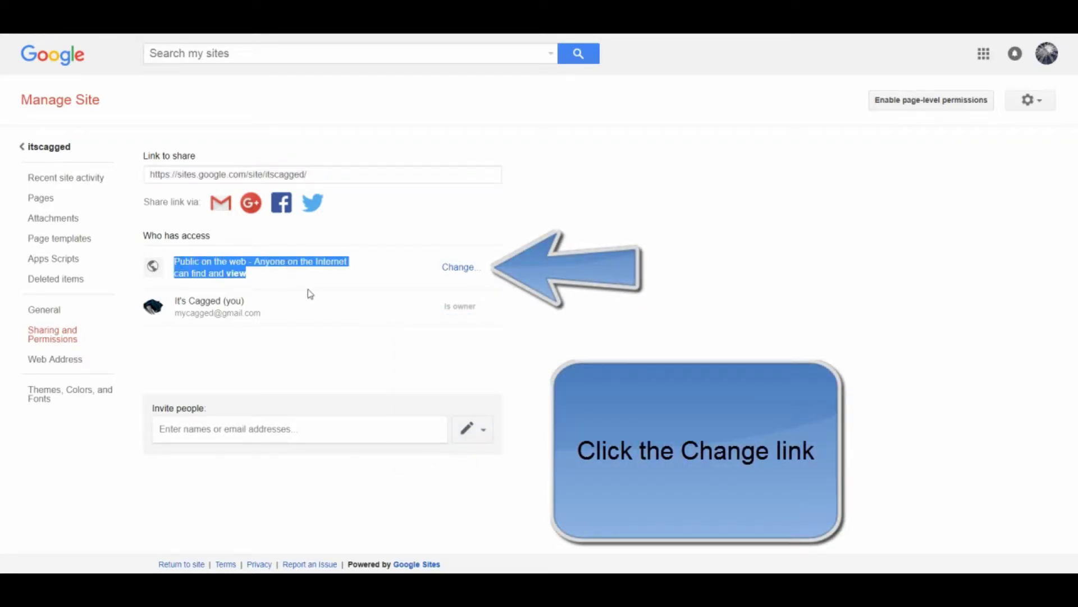
{"action": "left_click", "coordinate": [470, 268]}
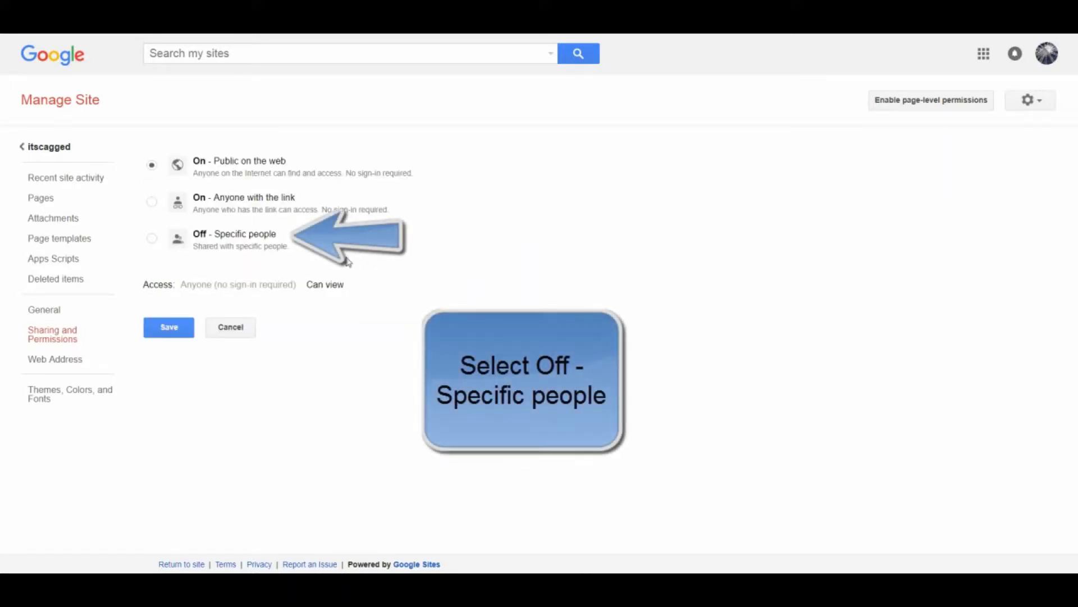
{"action": "left_click", "coordinate": [153, 239]}
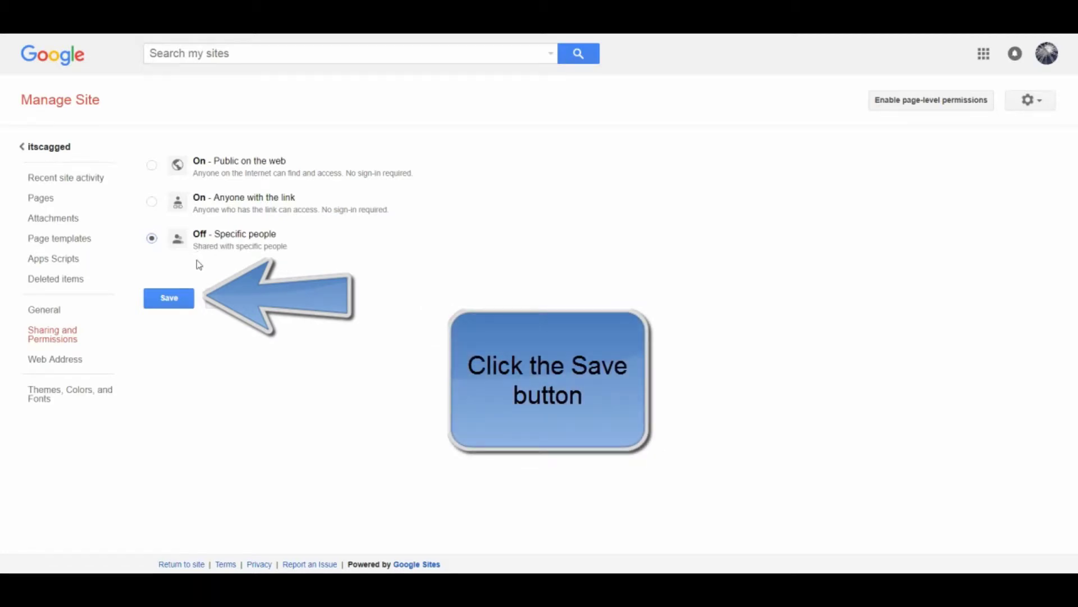
{"action": "left_click", "coordinate": [170, 298]}
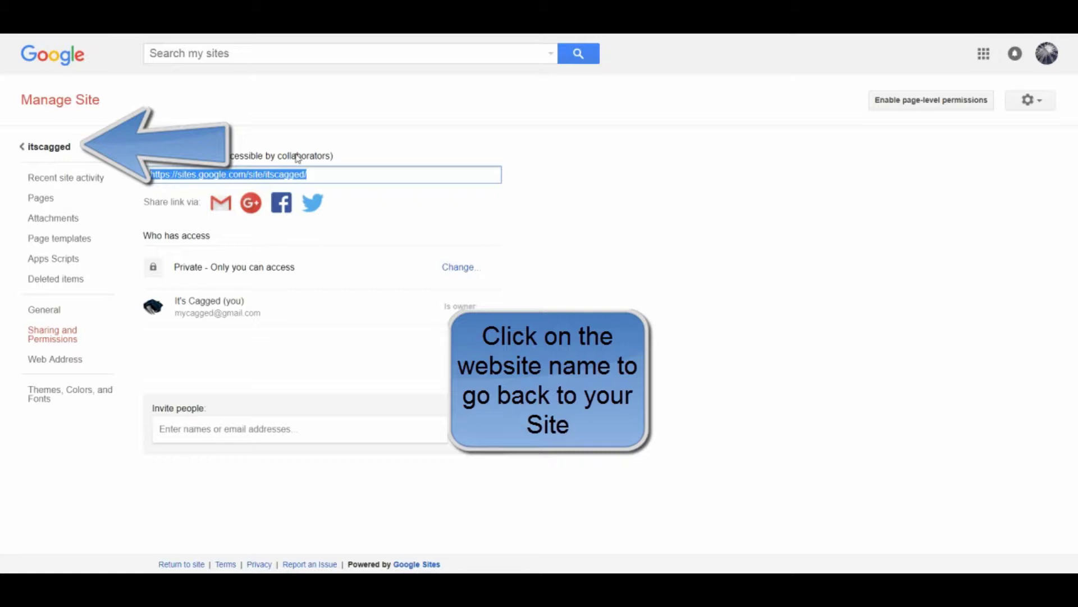
Return to itscagged, edit the Home page and type 'This is my home page.'
{"action": "left_click", "coordinate": [61, 146]}
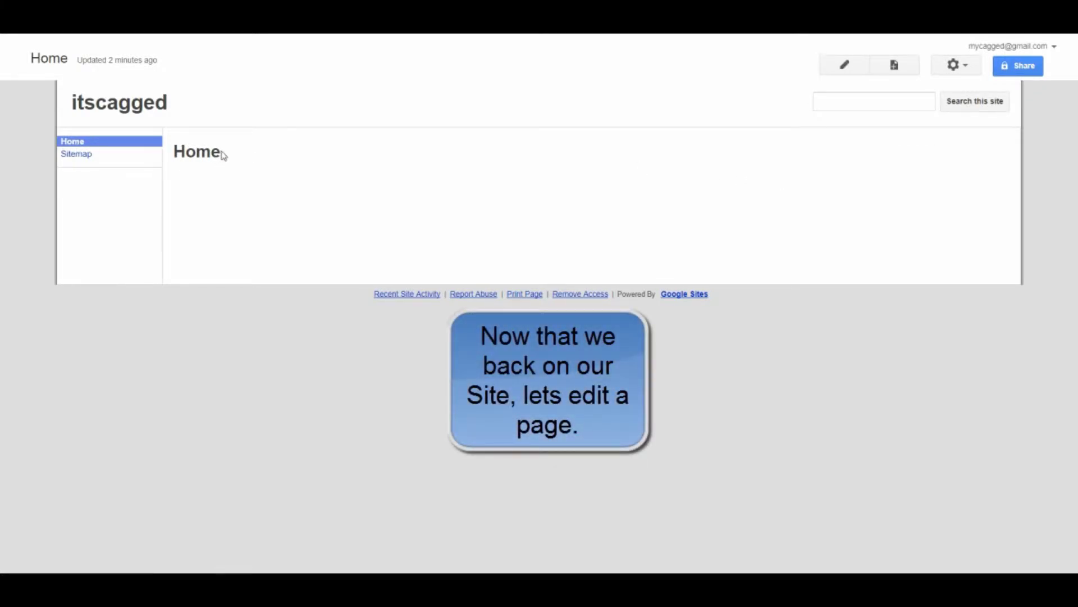
{"action": "left_click_drag", "start_coordinate": [223, 156], "coordinate": [176, 150]}
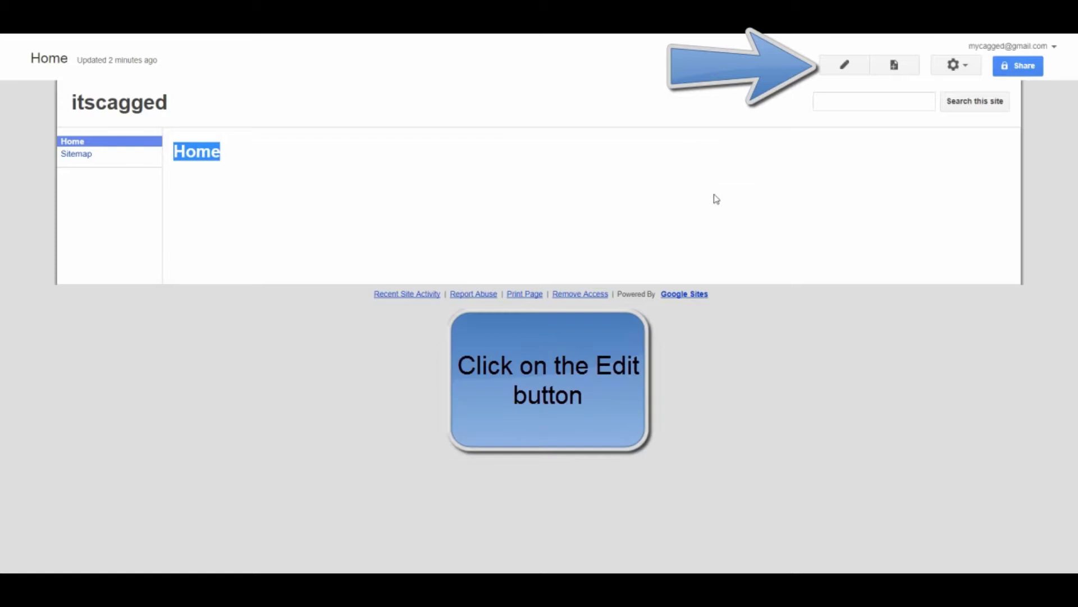
{"action": "left_click", "coordinate": [848, 64]}
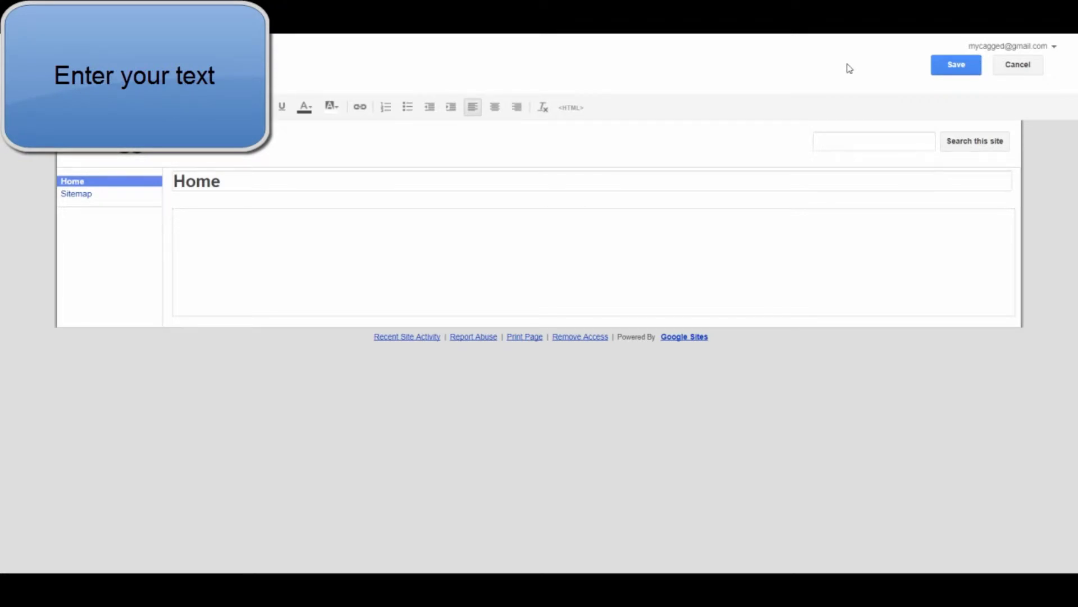
{"action": "type", "text": "T"}
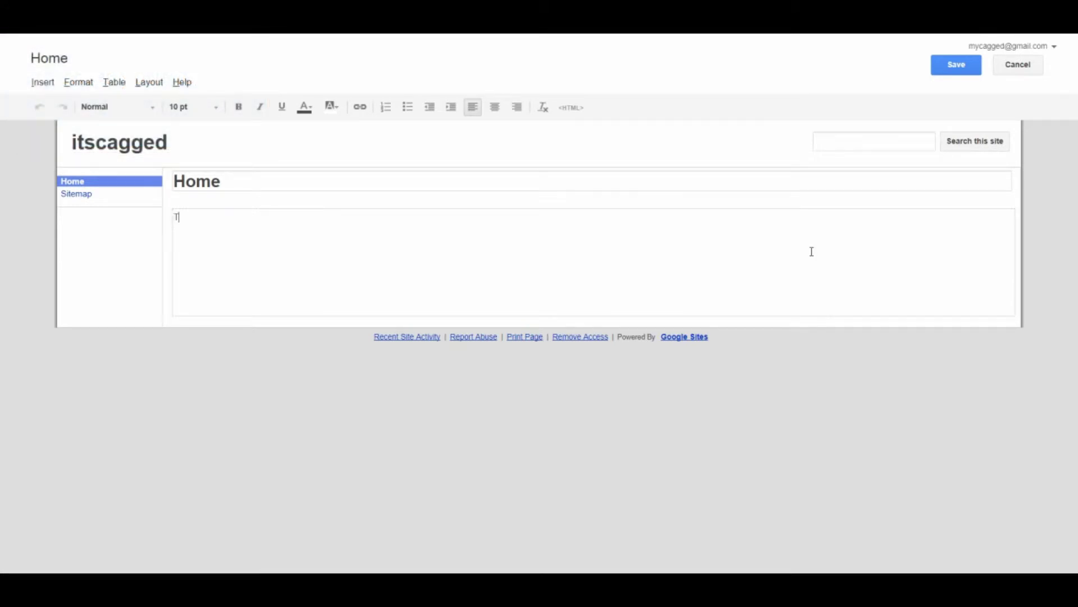
{"action": "type", "text": "his is my hm"}
{"action": "key", "text": "BackSpace"}
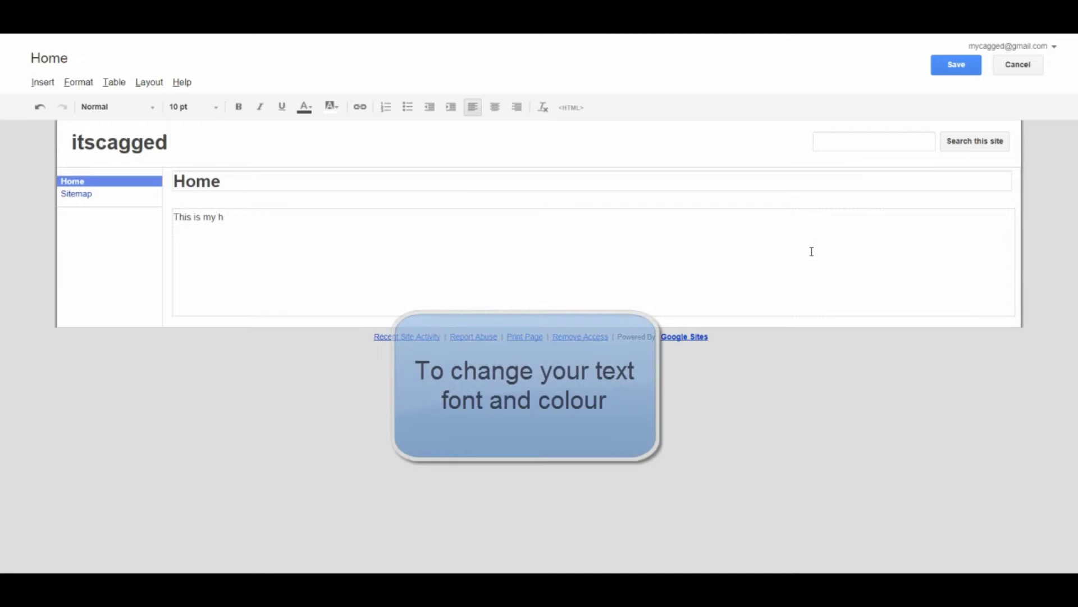
{"action": "type", "text": "ome page"}
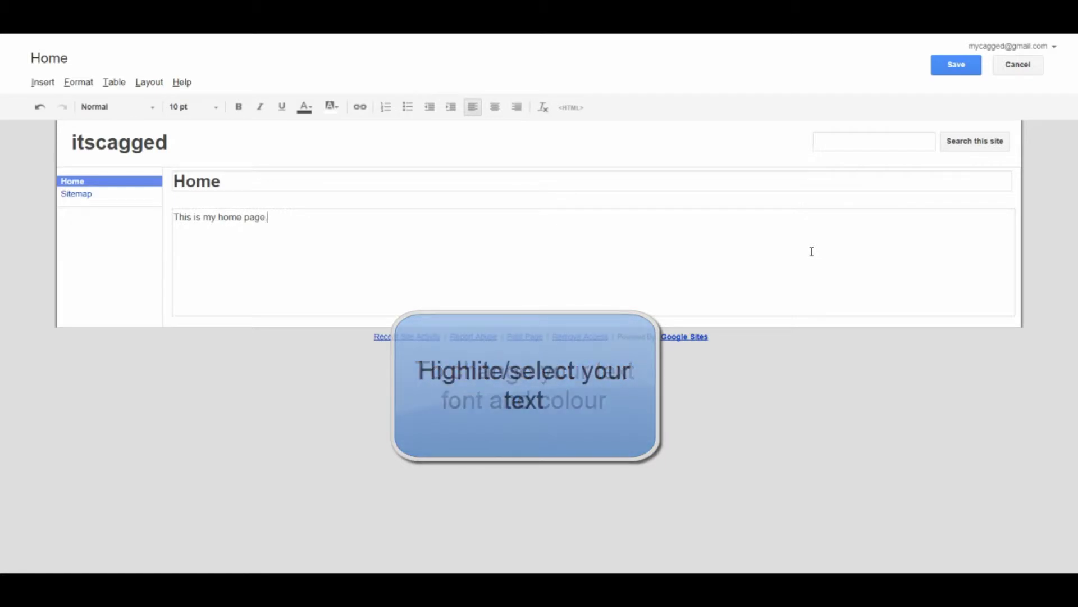
Make the sentence red 18 pt text, left-aligned, and save the Home page
{"action": "left_click_drag", "start_coordinate": [270, 218], "coordinate": [174, 217]}
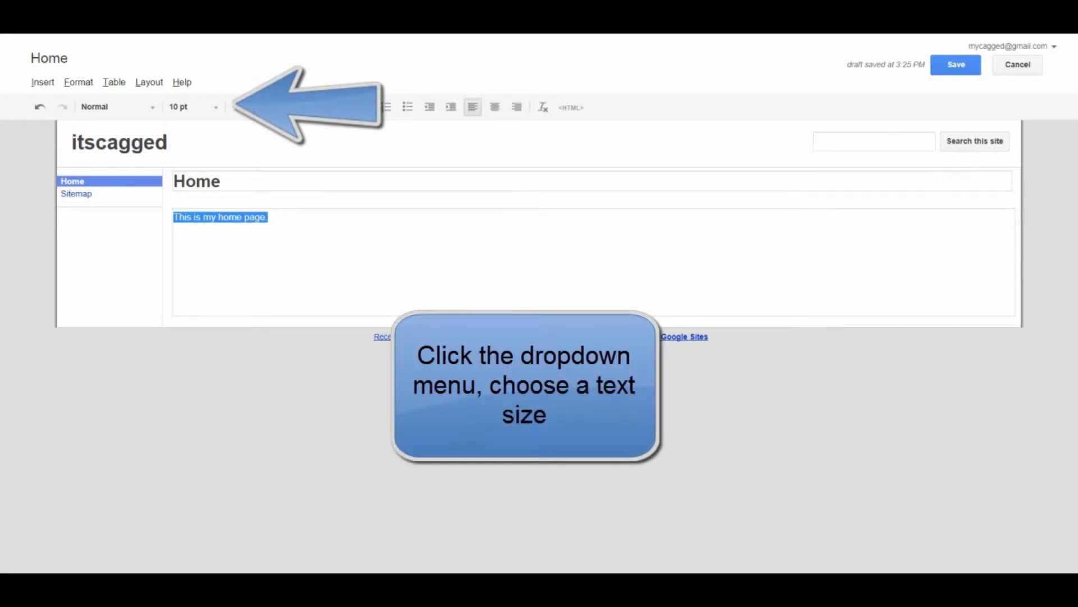
{"action": "left_click", "coordinate": [217, 110]}
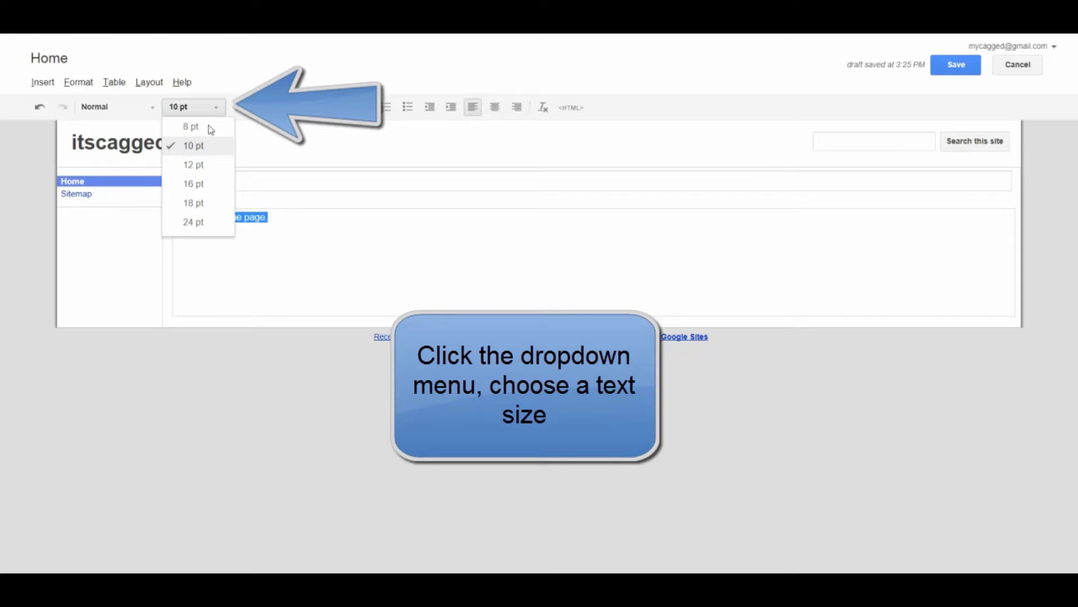
{"action": "left_click", "coordinate": [196, 203]}
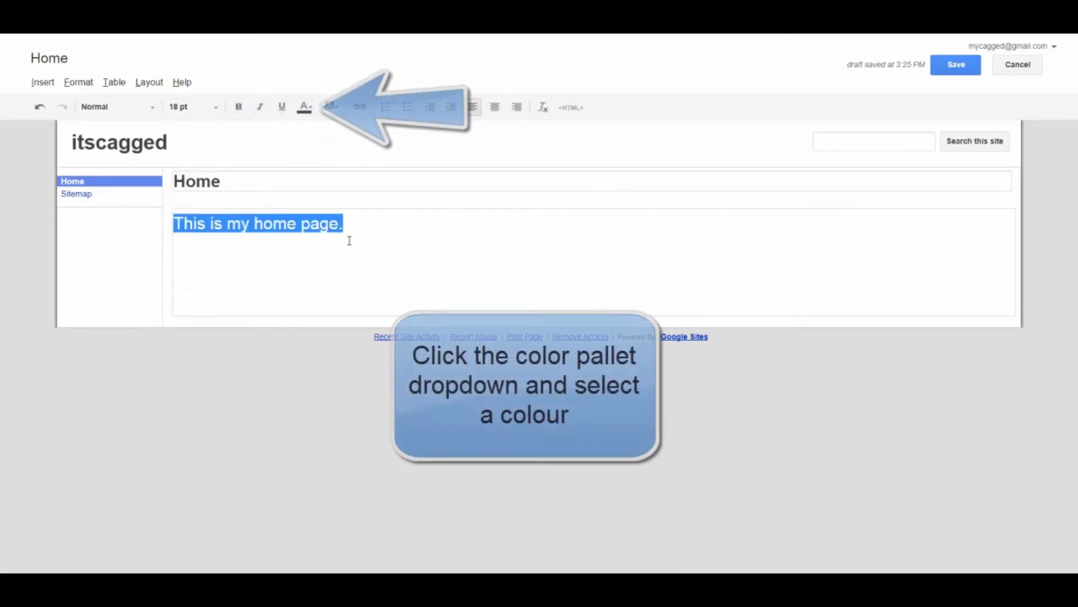
{"action": "left_click", "coordinate": [303, 106]}
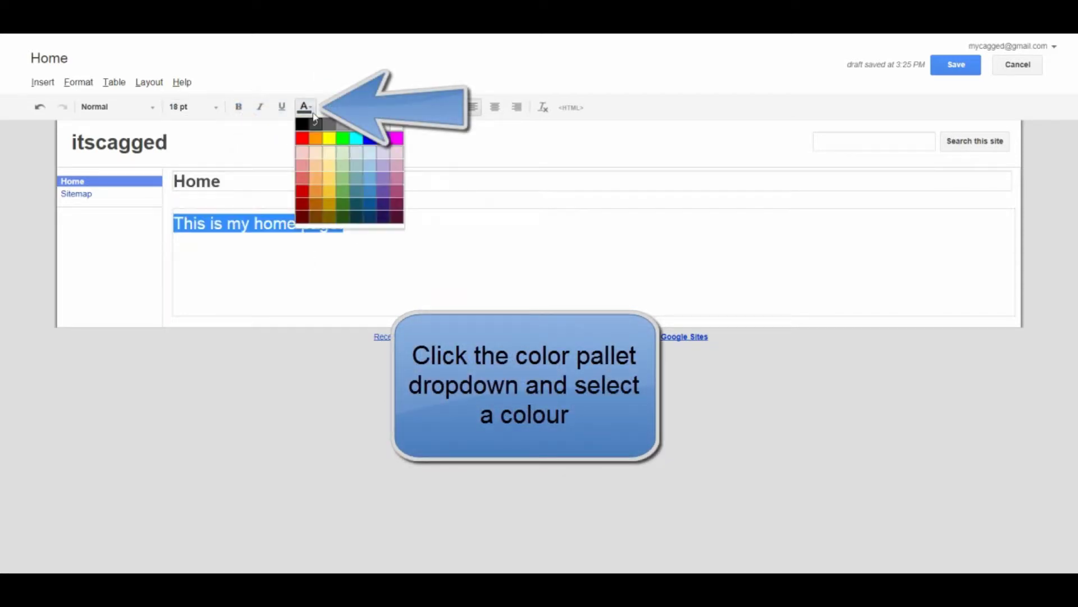
{"action": "left_click", "coordinate": [303, 138]}
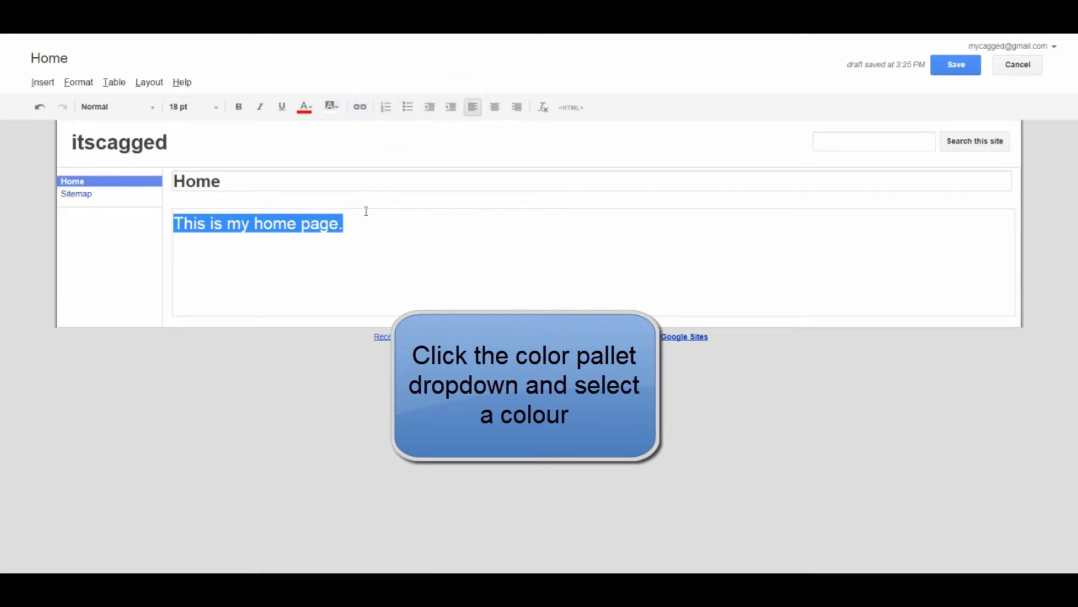
{"action": "left_click", "coordinate": [377, 241]}
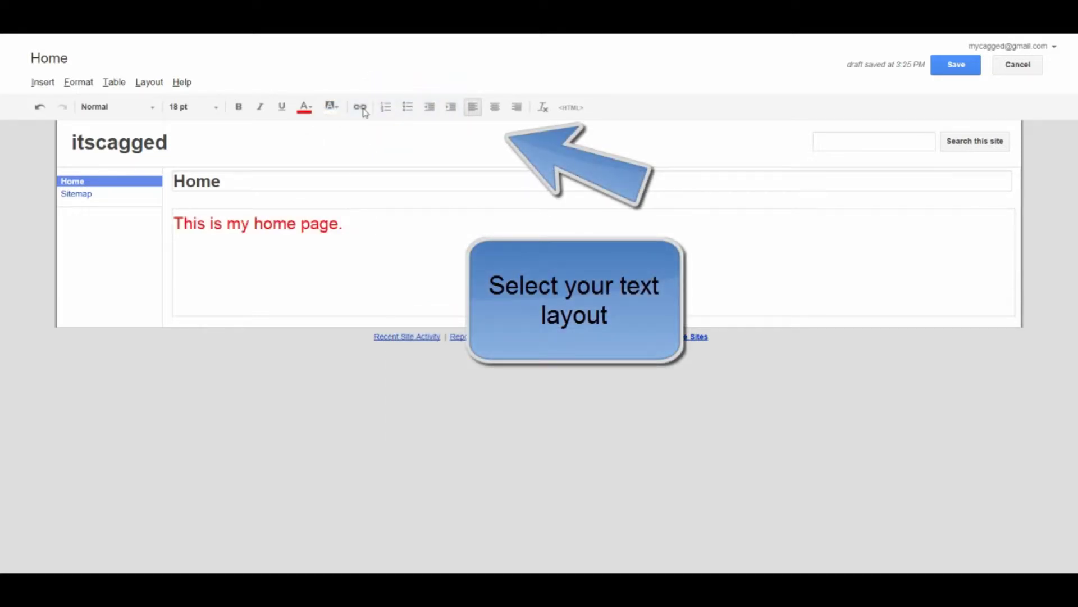
{"action": "left_click", "coordinate": [495, 107]}
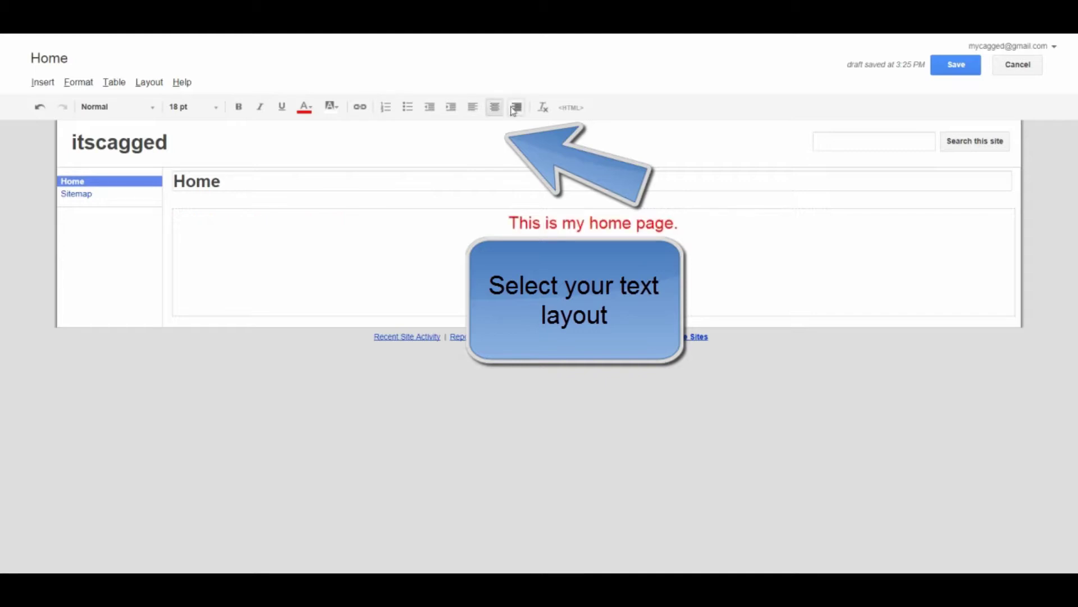
{"action": "left_click", "coordinate": [516, 106]}
{"action": "left_click", "coordinate": [496, 109]}
{"action": "left_click", "coordinate": [473, 107]}
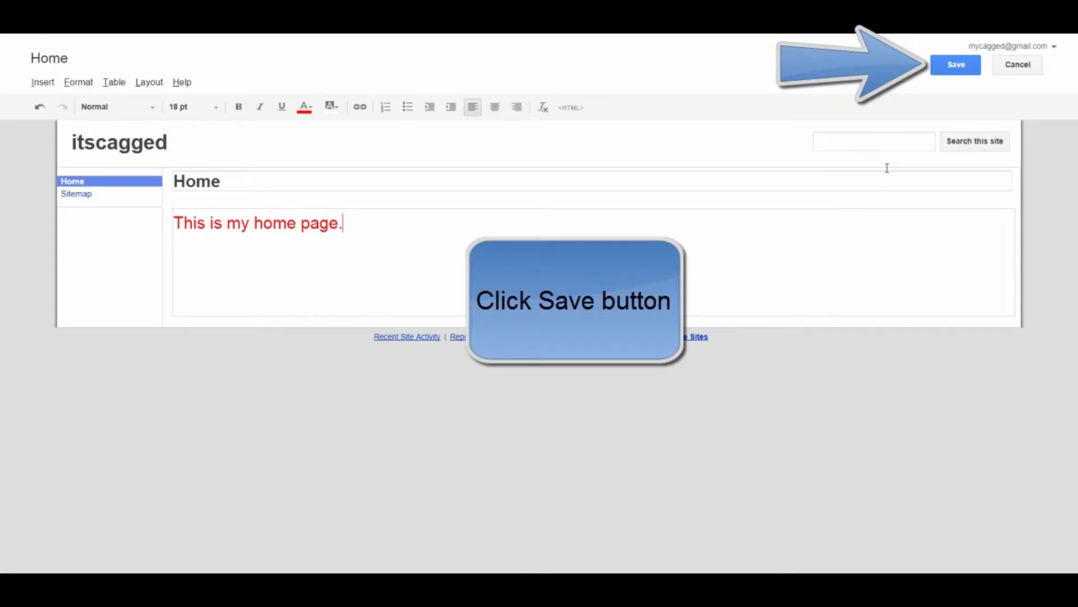
{"action": "left_click", "coordinate": [957, 72]}
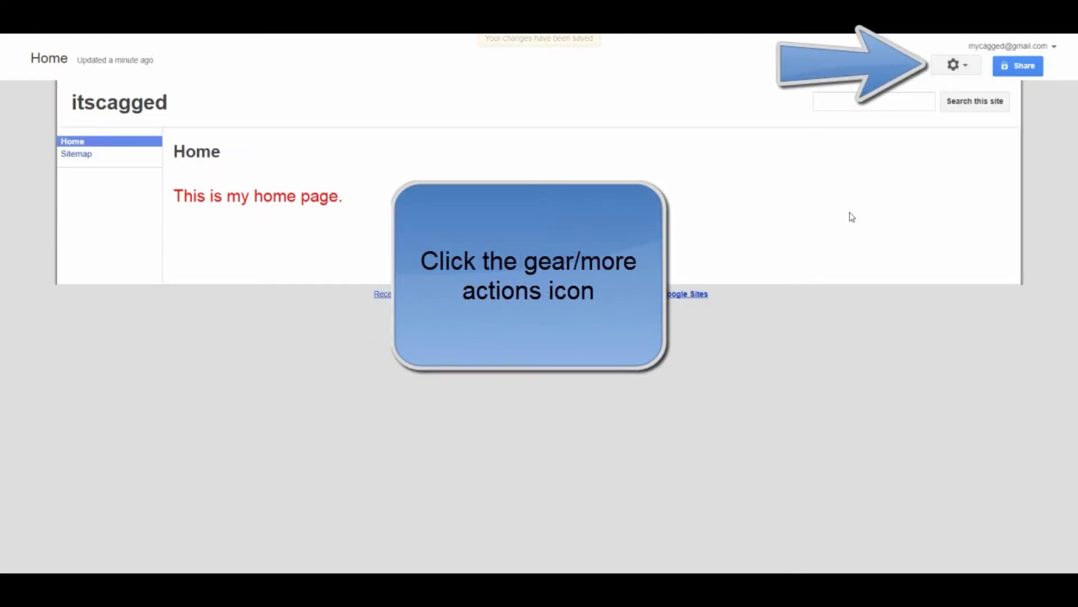
{"action": "left_click", "coordinate": [975, 70]}
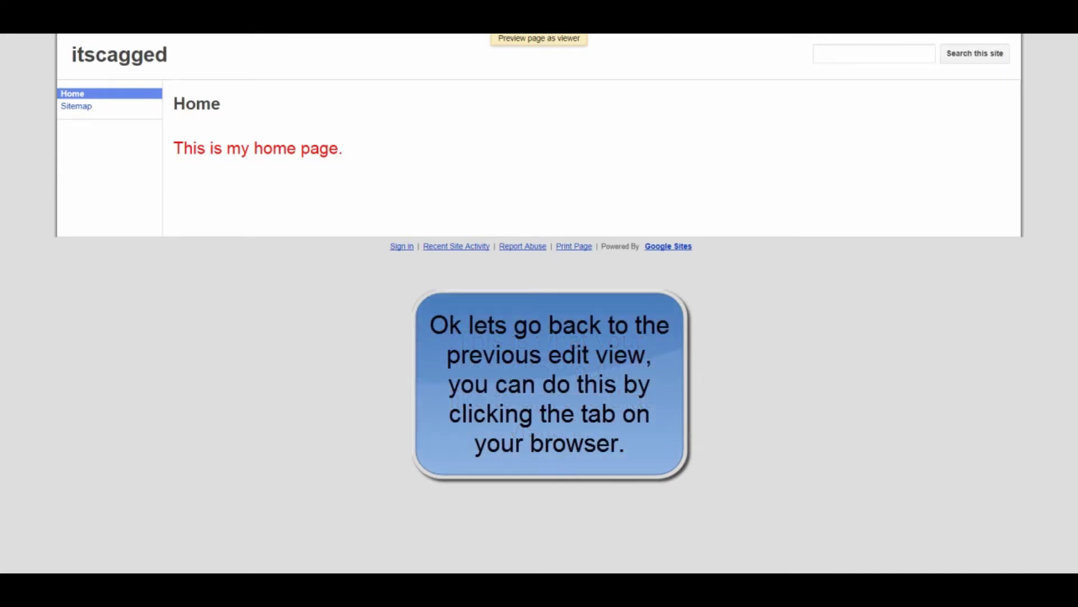
{"action": "key", "text": "ctrl+shift+Tab"}
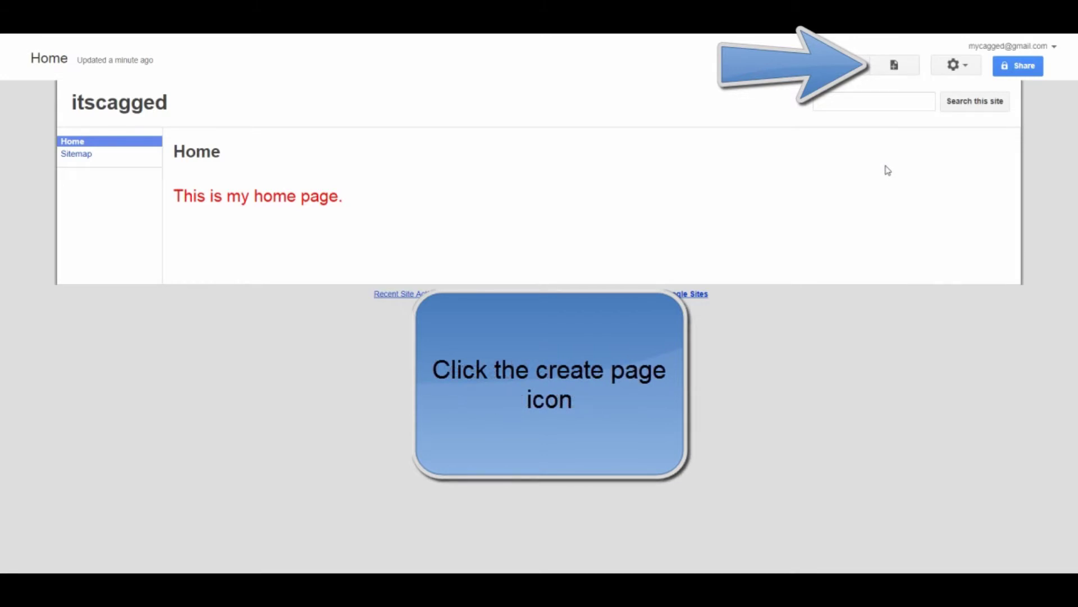
Create a top-level Web Page named 'About'
{"action": "left_click", "coordinate": [895, 66]}
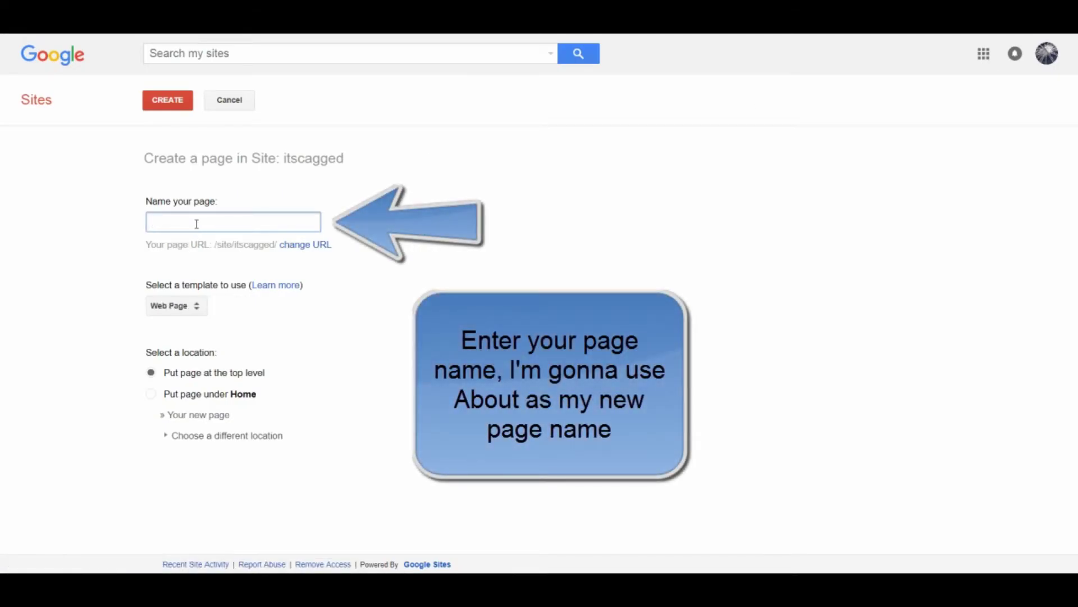
{"action": "type", "text": "About"}
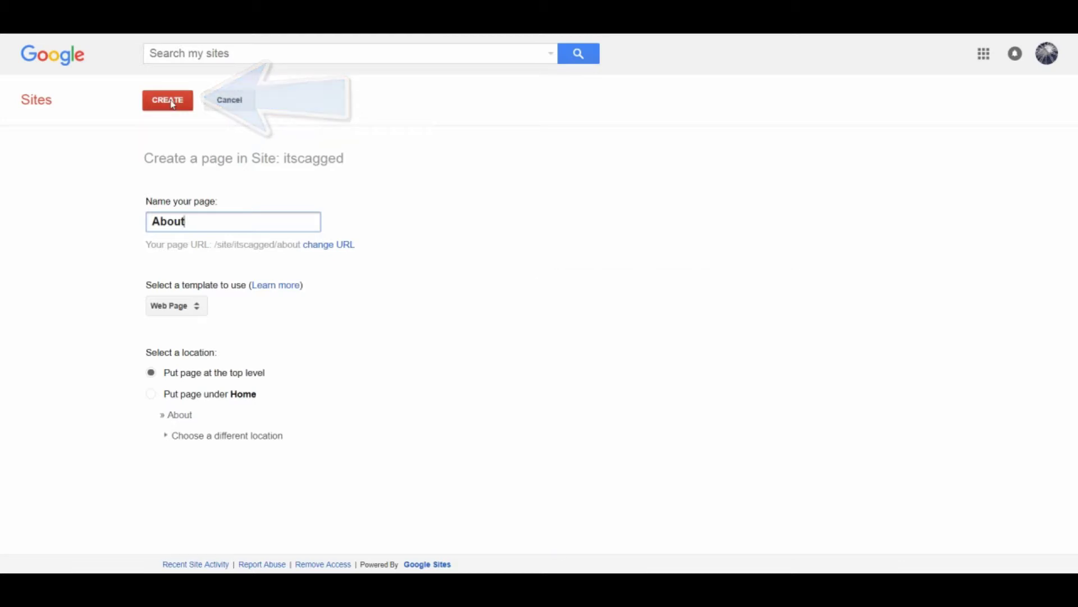
{"action": "left_click", "coordinate": [171, 102]}
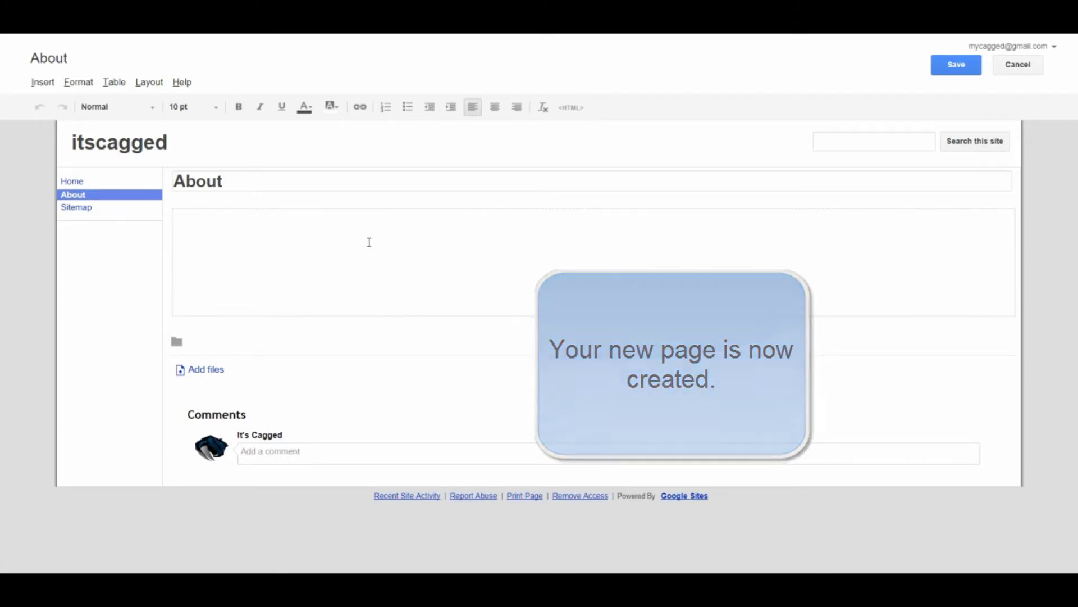
Type 'This is my about page.' in the About body and set it to 16 pt
{"action": "type", "text": "This is my about page"}
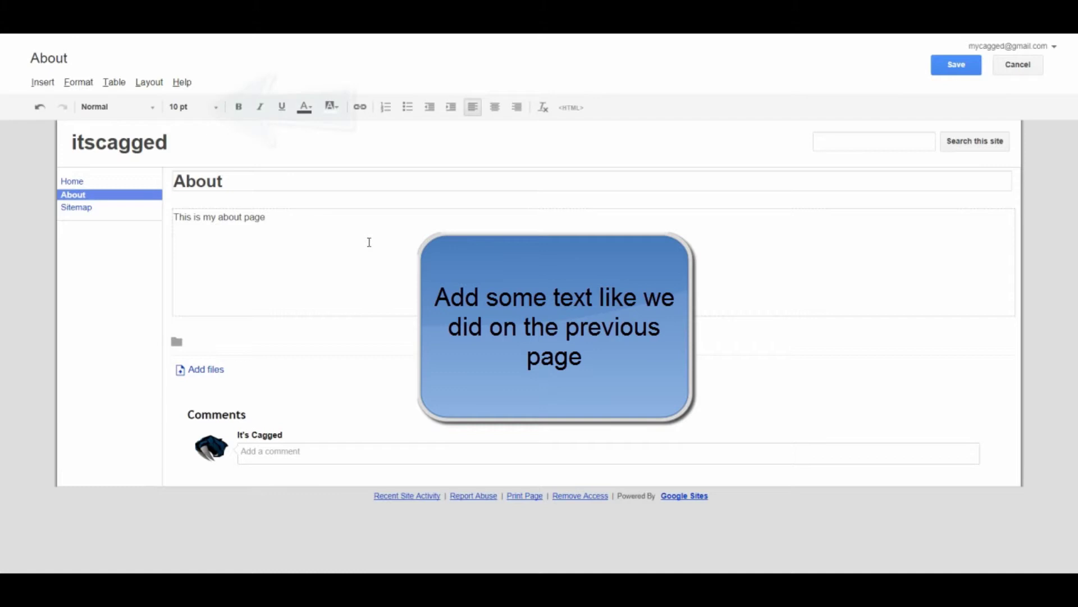
{"action": "left_click_drag", "start_coordinate": [265, 216], "coordinate": [121, 214]}
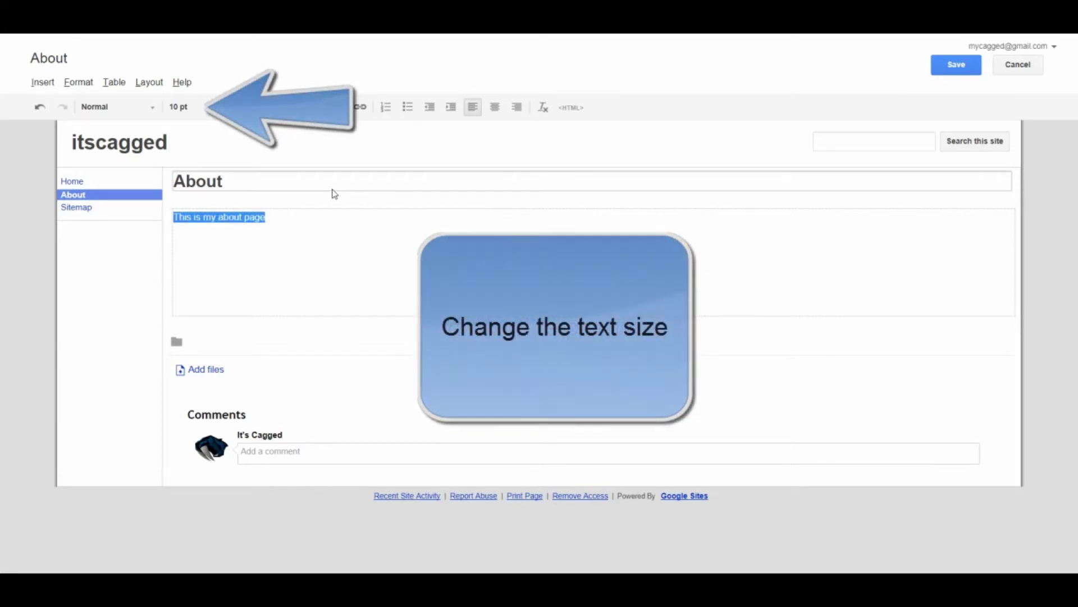
{"action": "left_click", "coordinate": [201, 109]}
{"action": "left_click", "coordinate": [206, 183]}
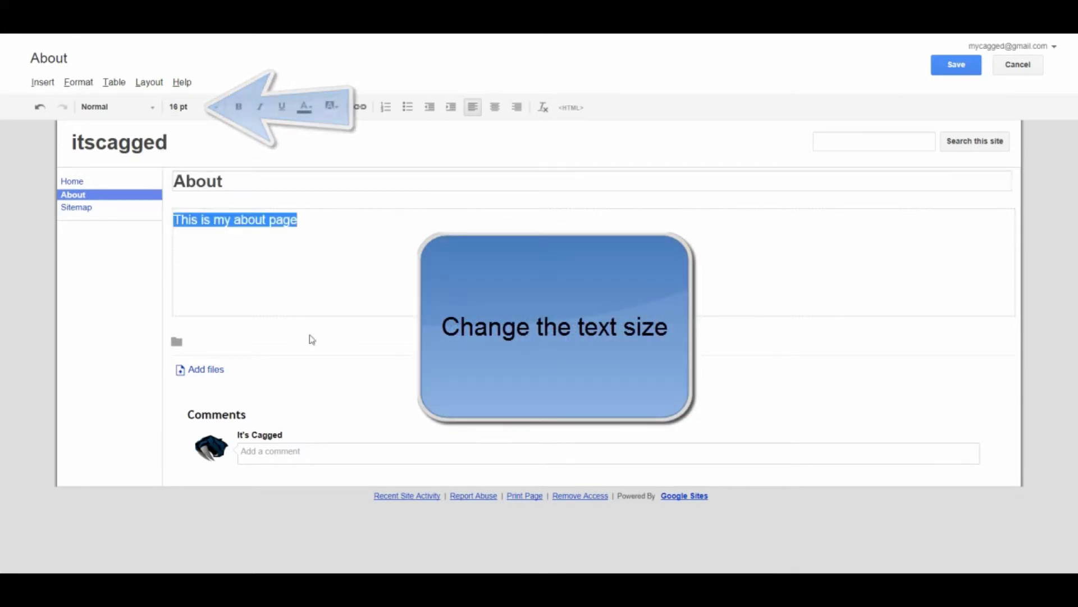
{"action": "left_click", "coordinate": [328, 235]}
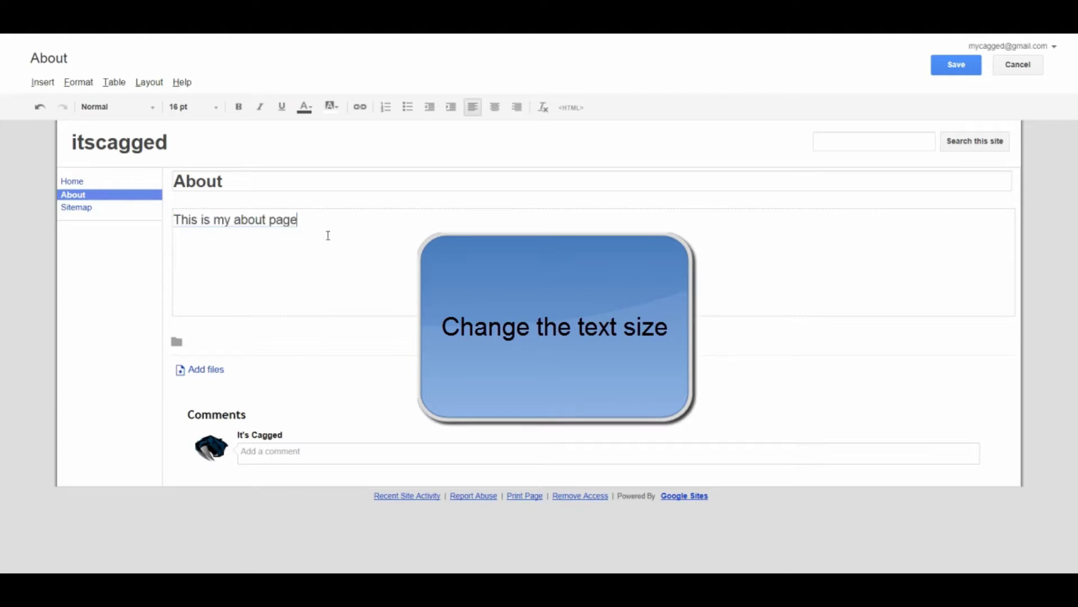
Upload cagged 3dr.png and insert it below the About page sentence
{"action": "left_click", "coordinate": [53, 84]}
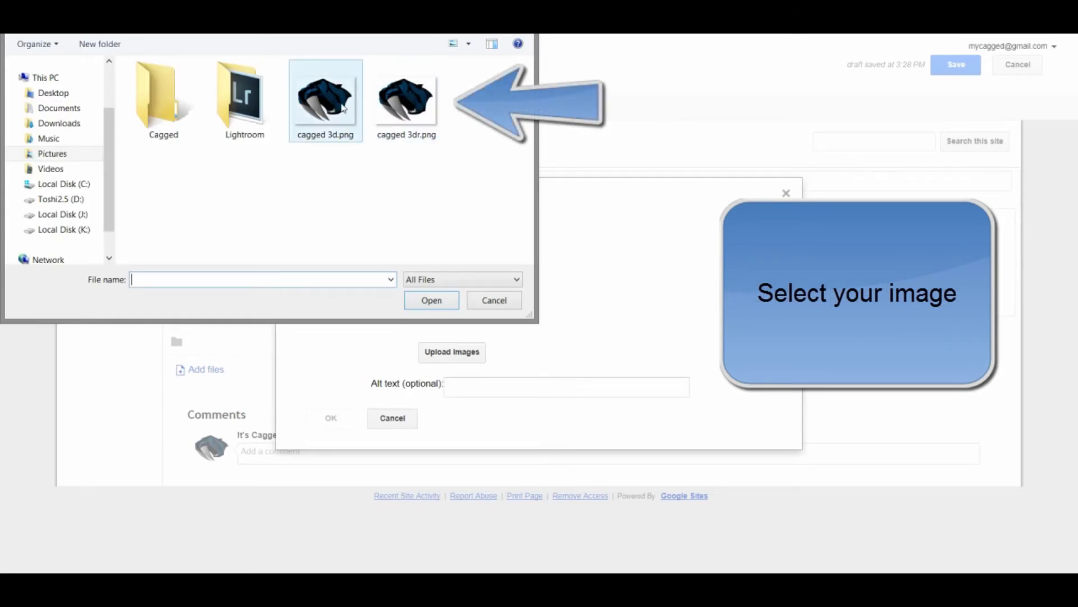
{"action": "left_click", "coordinate": [405, 101]}
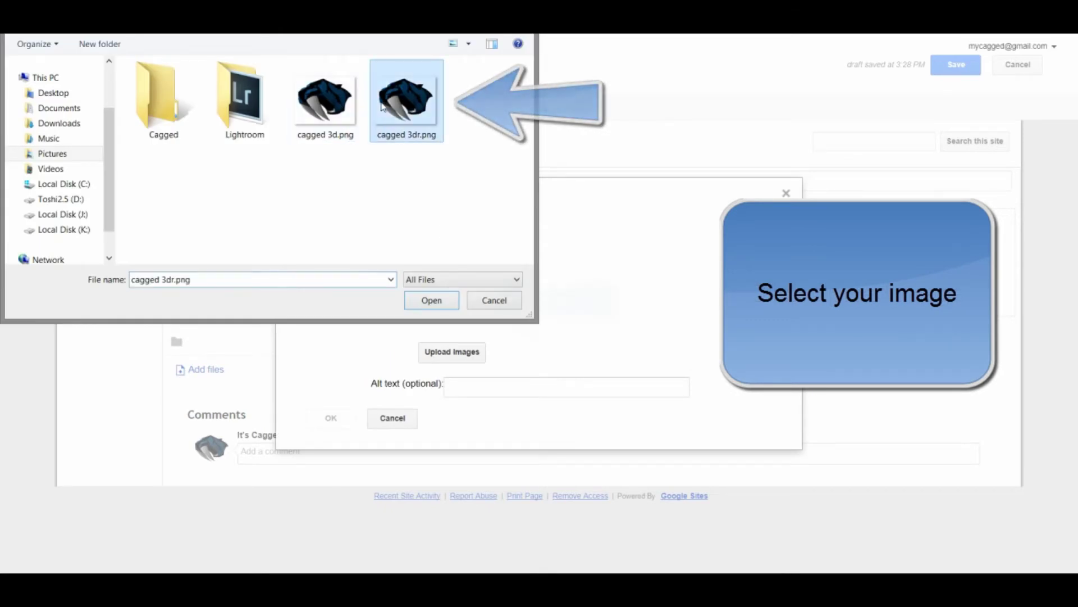
{"action": "left_click", "coordinate": [425, 302]}
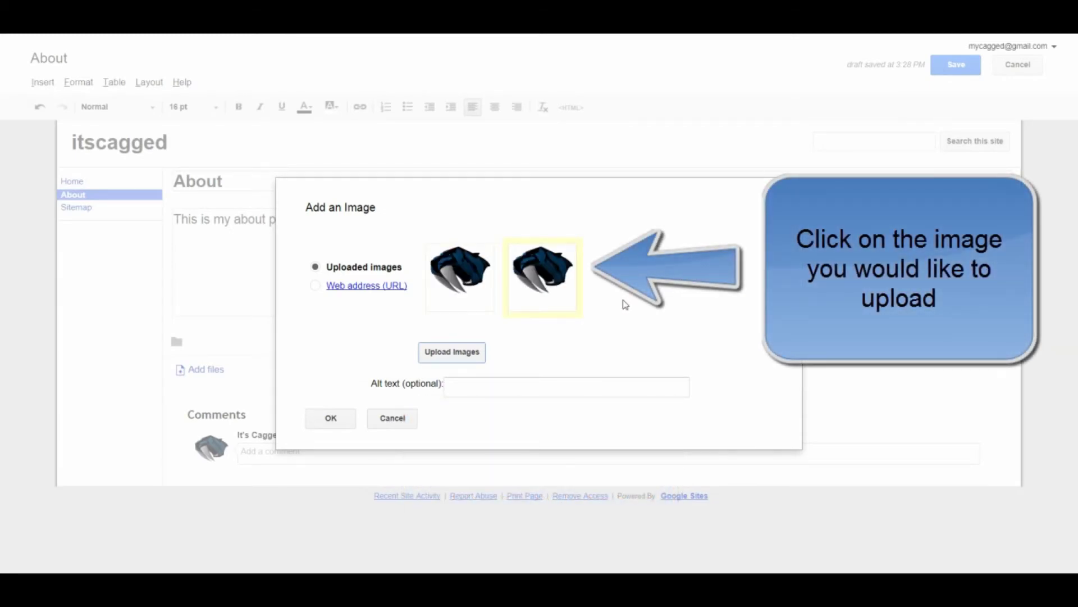
{"action": "left_click", "coordinate": [480, 292]}
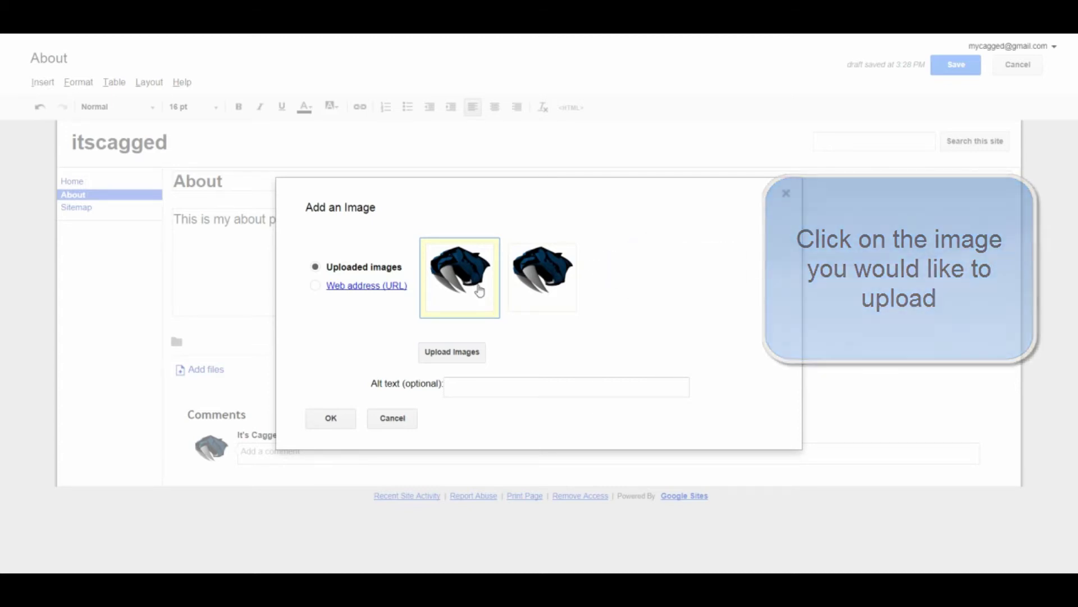
{"action": "left_click", "coordinate": [527, 284]}
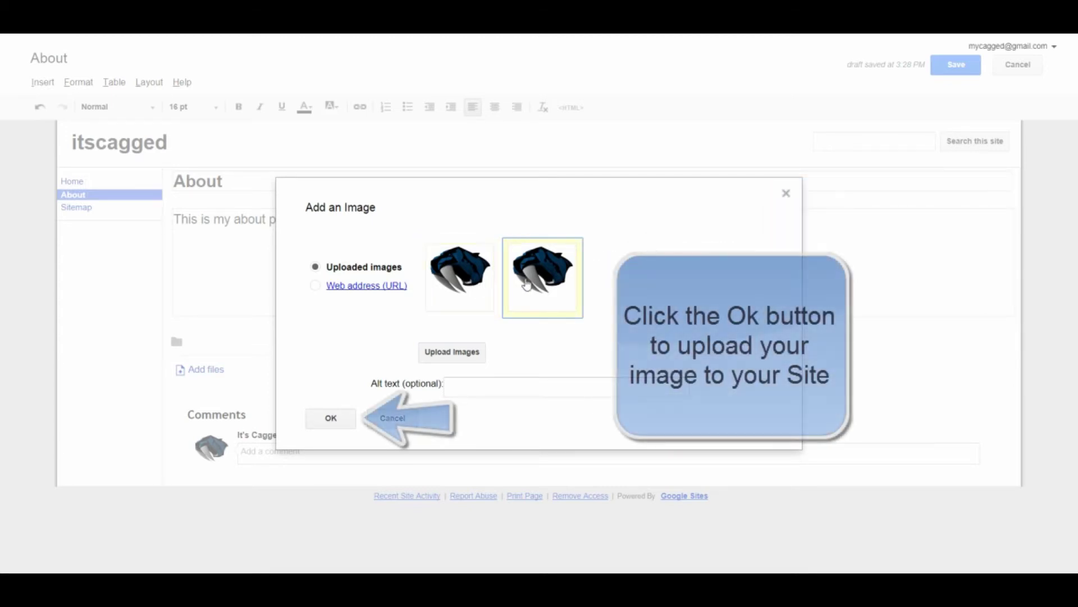
{"action": "left_click", "coordinate": [329, 425]}
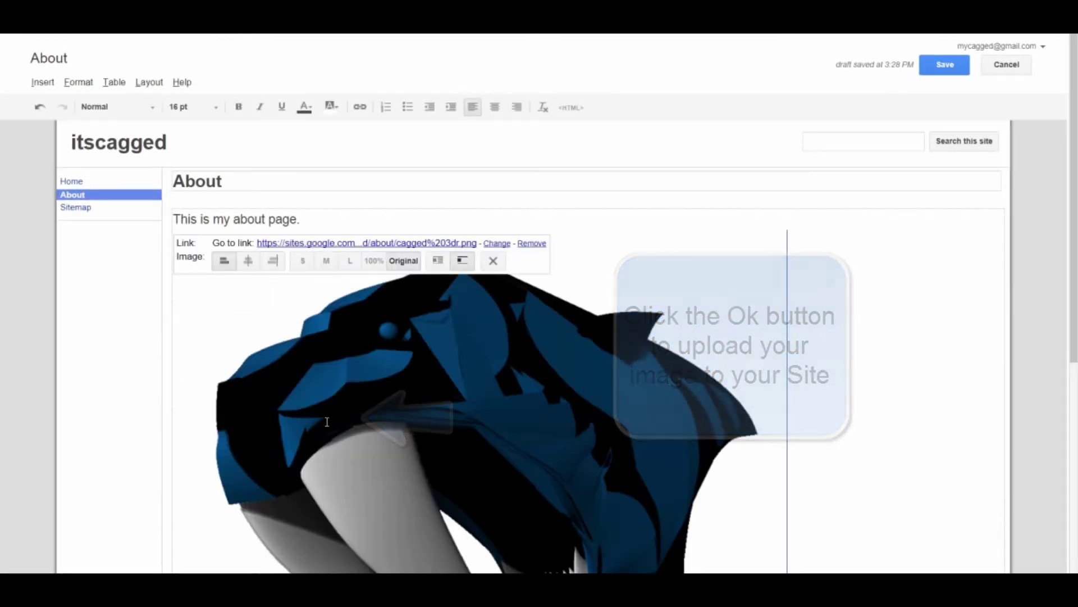
After trying M, L, right and centre, leave the About page logo small (S) and left-aligned
{"action": "scroll", "coordinate": [544, 378], "scroll_direction": "down", "scroll_amount": 6}
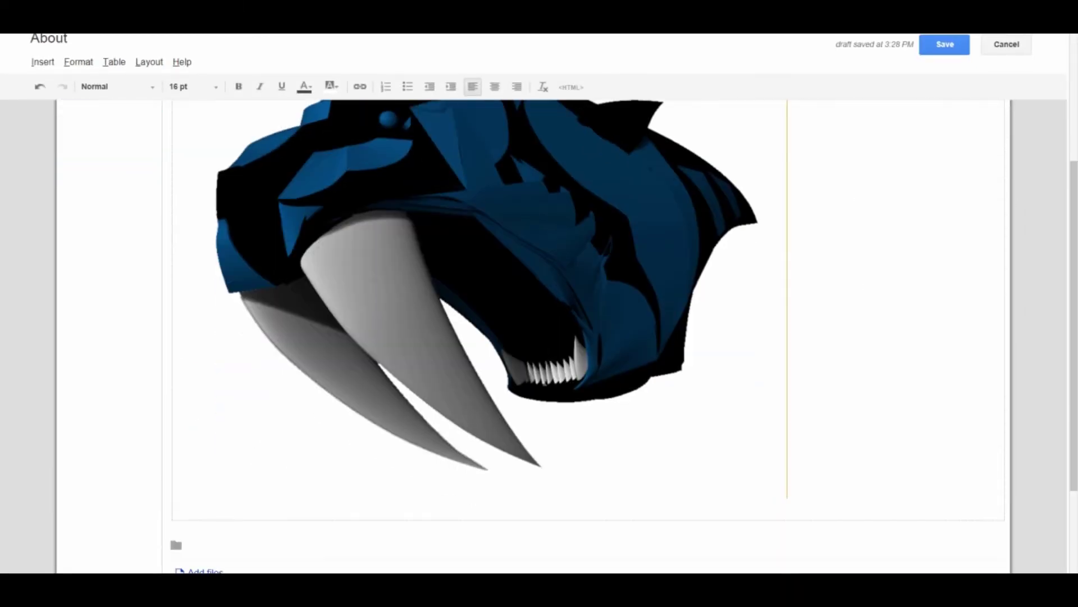
{"action": "scroll", "coordinate": [544, 381], "scroll_direction": "up", "scroll_amount": 4}
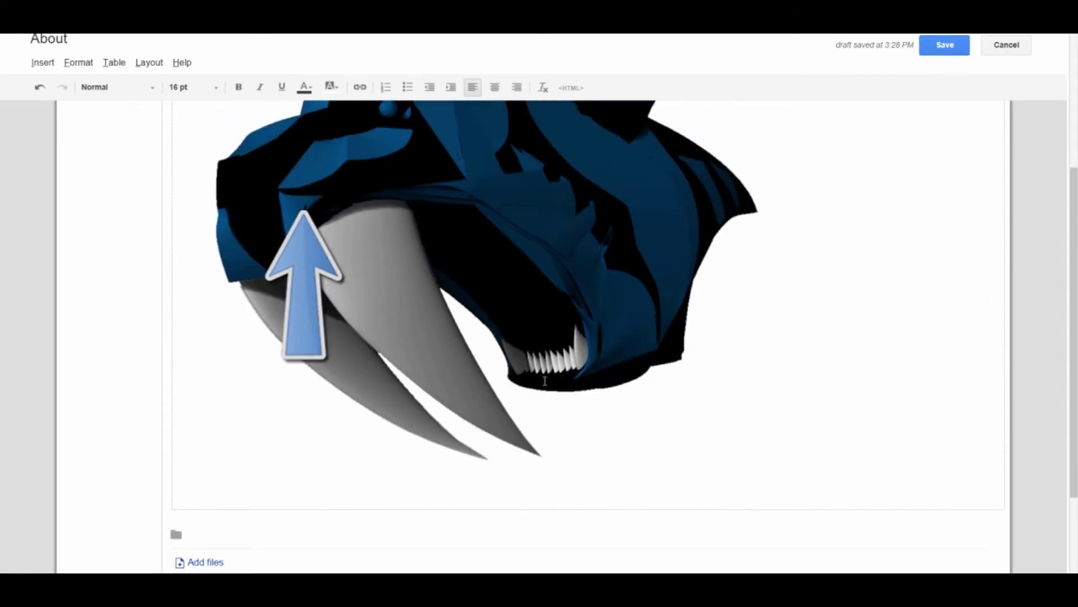
{"action": "scroll", "coordinate": [545, 381], "scroll_direction": "up", "scroll_amount": 2}
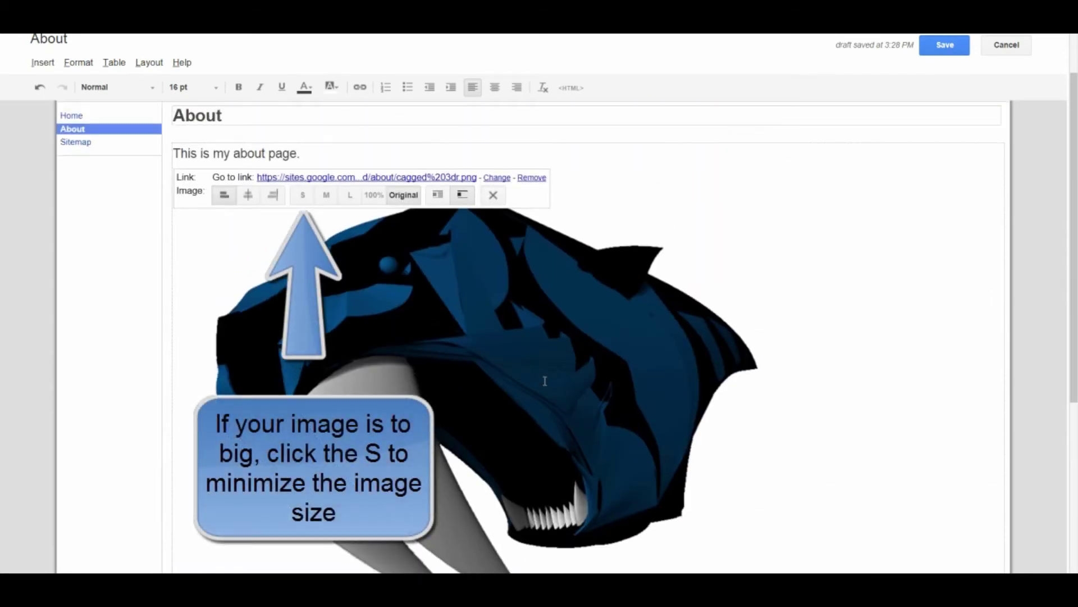
{"action": "left_click", "coordinate": [303, 195]}
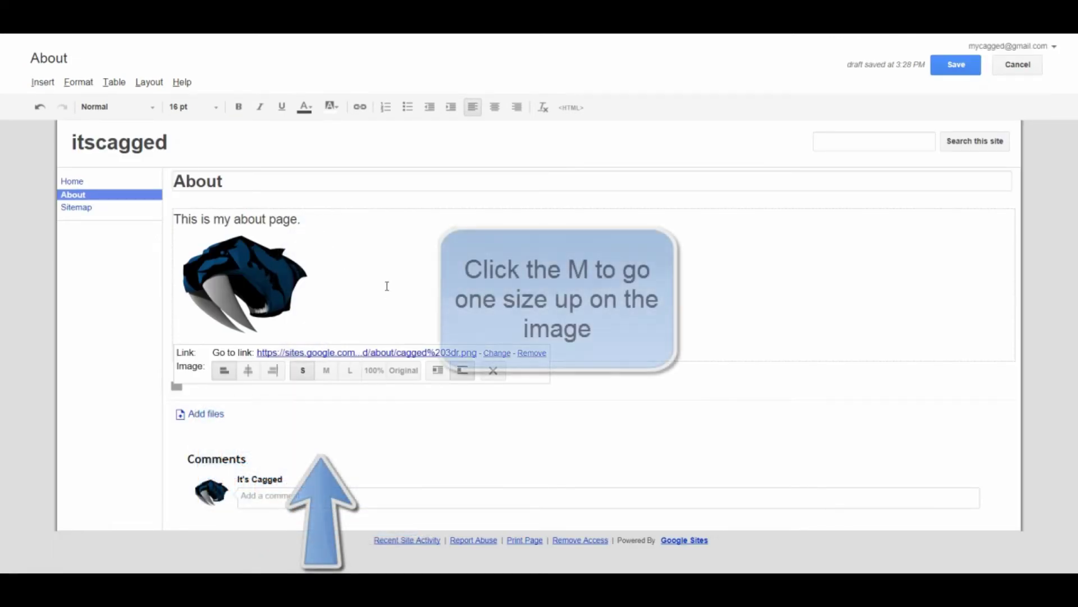
{"action": "left_click", "coordinate": [324, 370]}
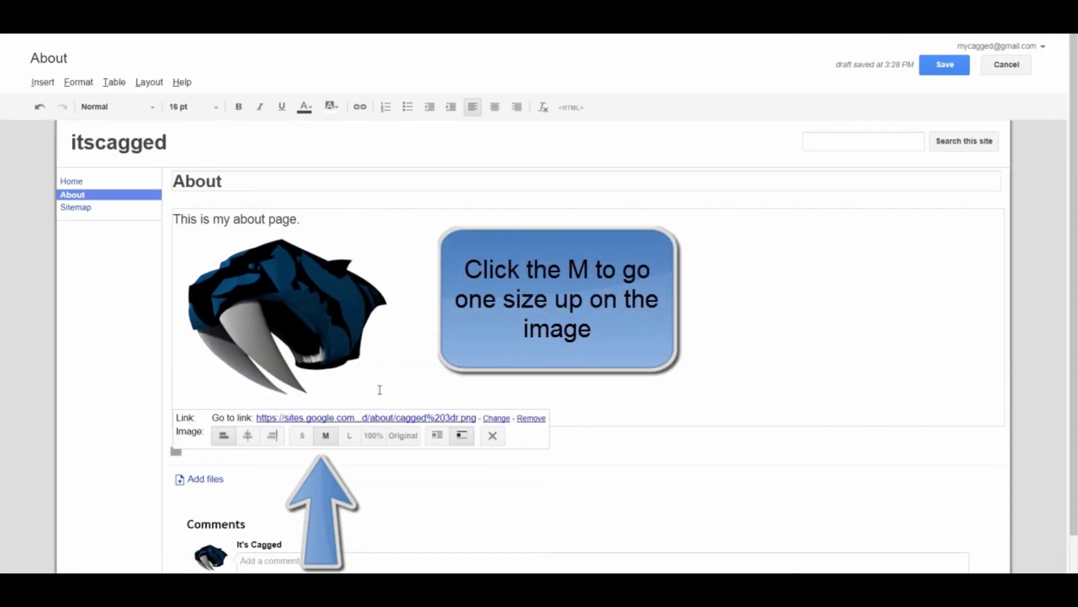
{"action": "left_click", "coordinate": [349, 436]}
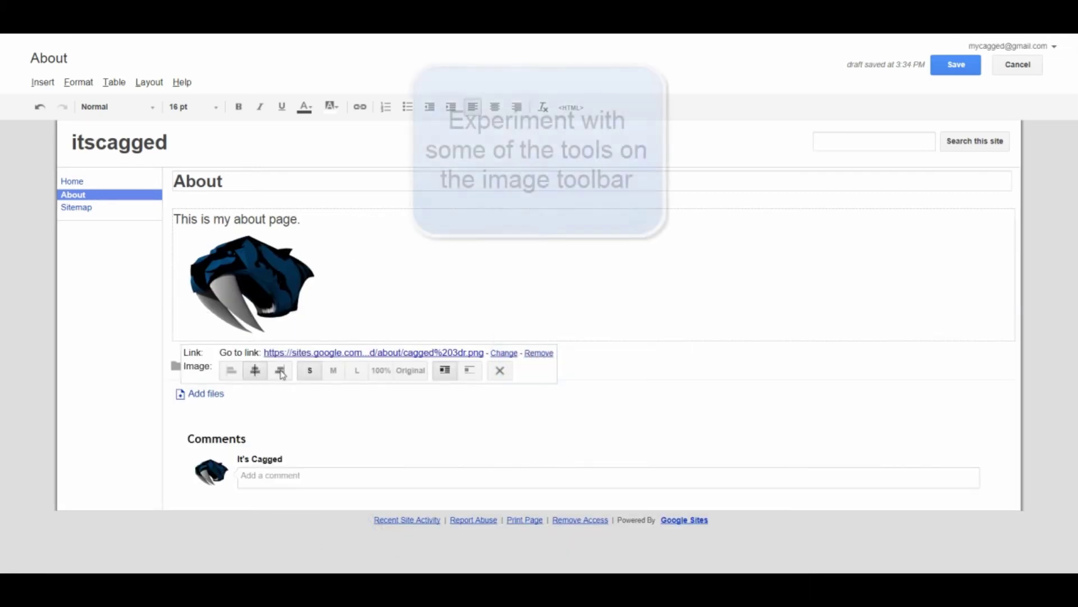
{"action": "left_click", "coordinate": [281, 371]}
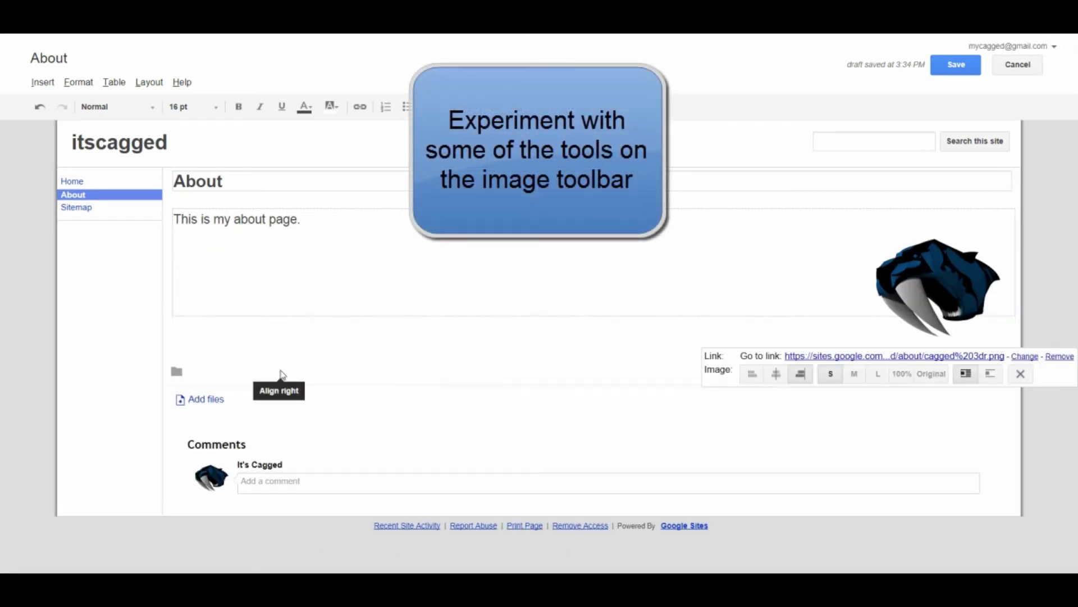
{"action": "left_click", "coordinate": [777, 374]}
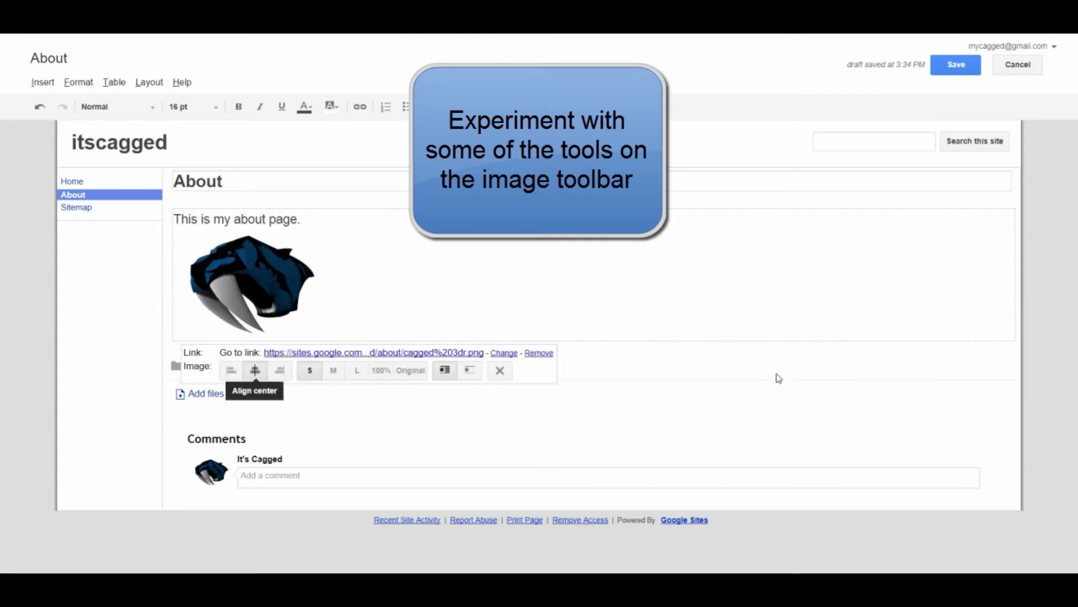
{"action": "left_click", "coordinate": [230, 370]}
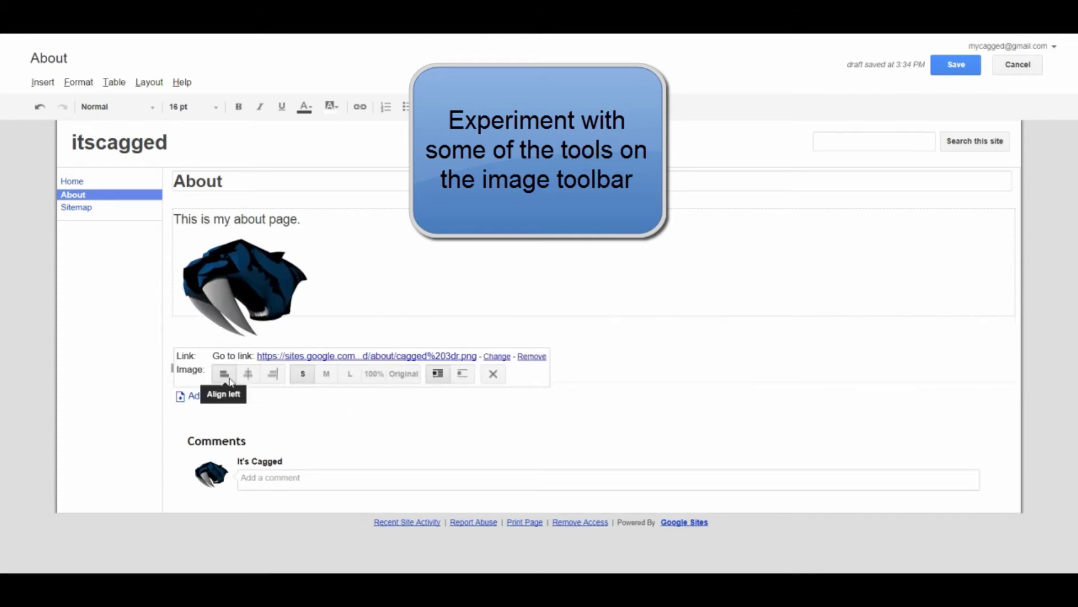
{"action": "left_click", "coordinate": [175, 220]}
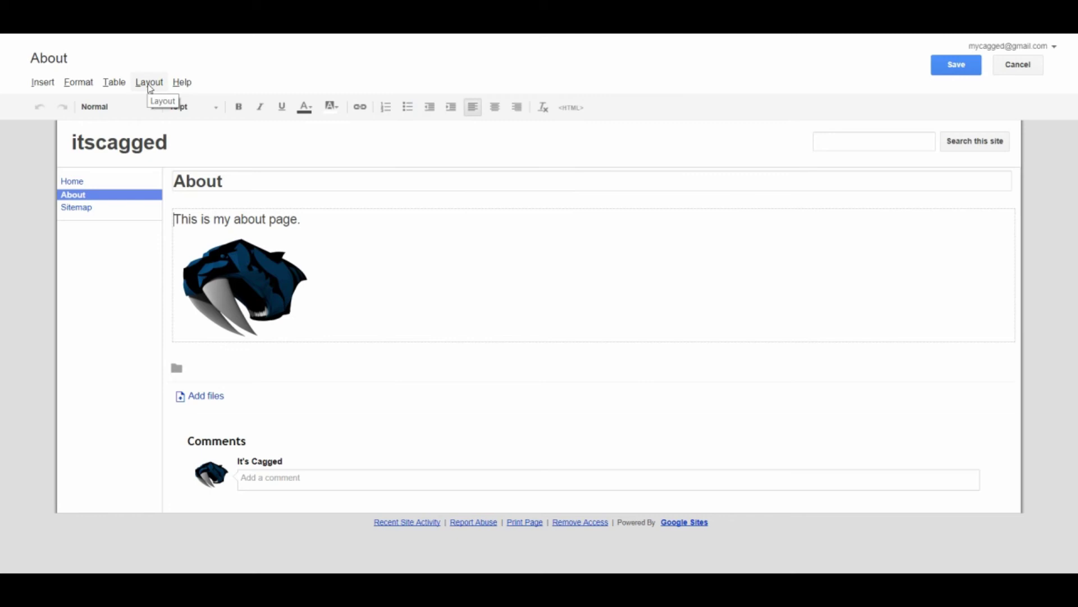
Switch the About page to Two column (simple) layout and type the 'About Me' heading in the right column
{"action": "left_click", "coordinate": [92, 85]}
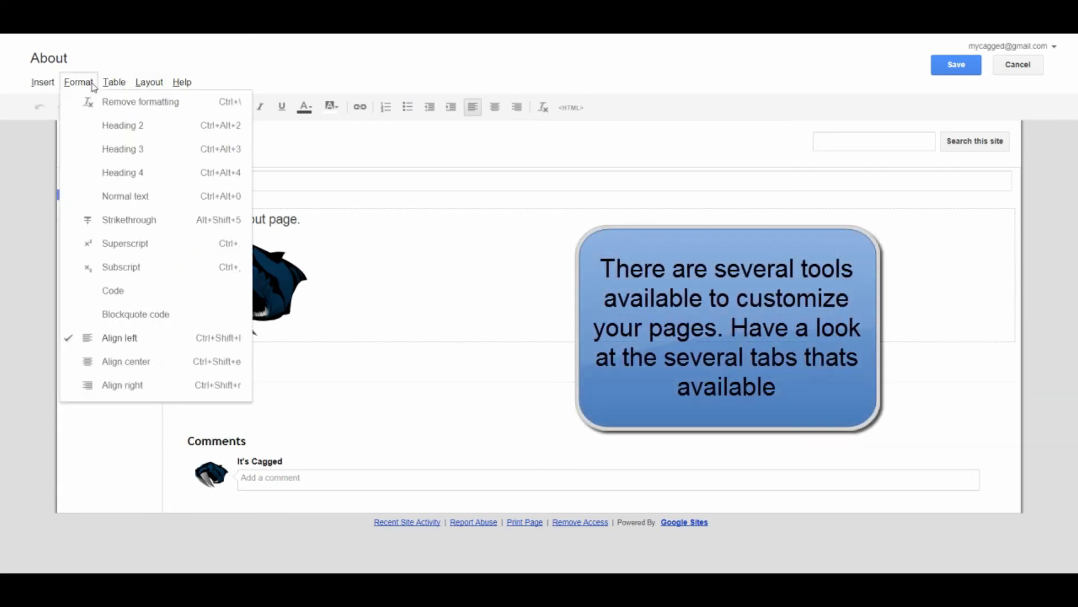
{"action": "mouse_move", "coordinate": [112, 87]}
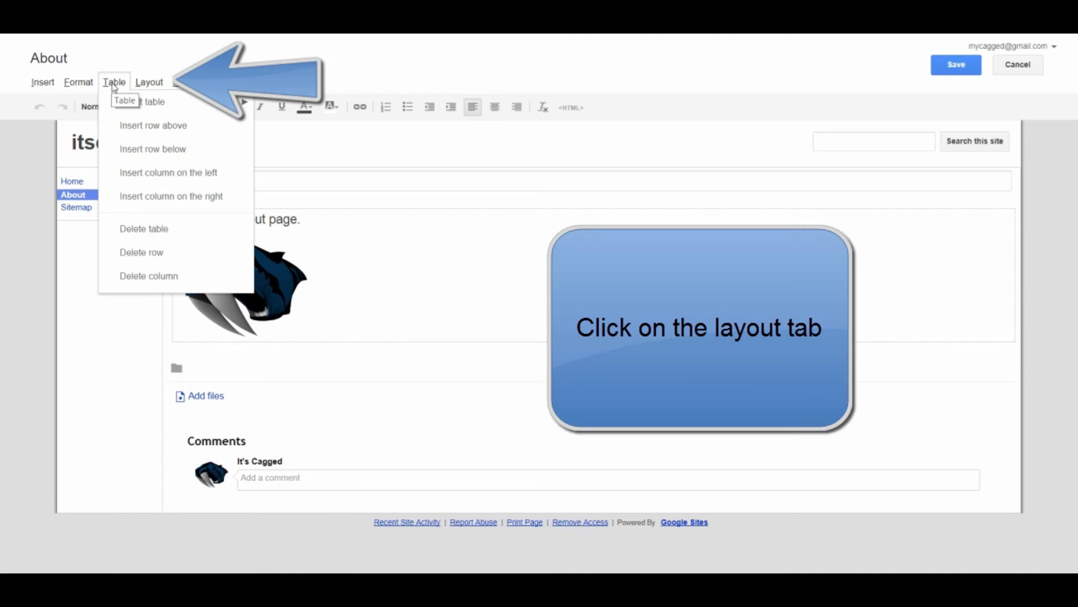
{"action": "mouse_move", "coordinate": [151, 85]}
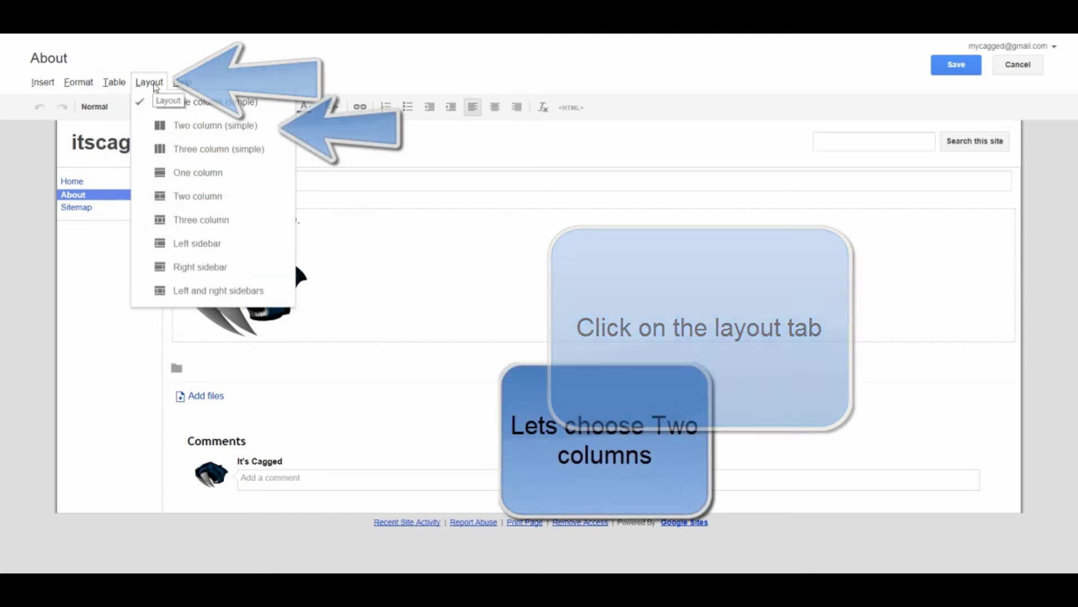
{"action": "left_click", "coordinate": [175, 126]}
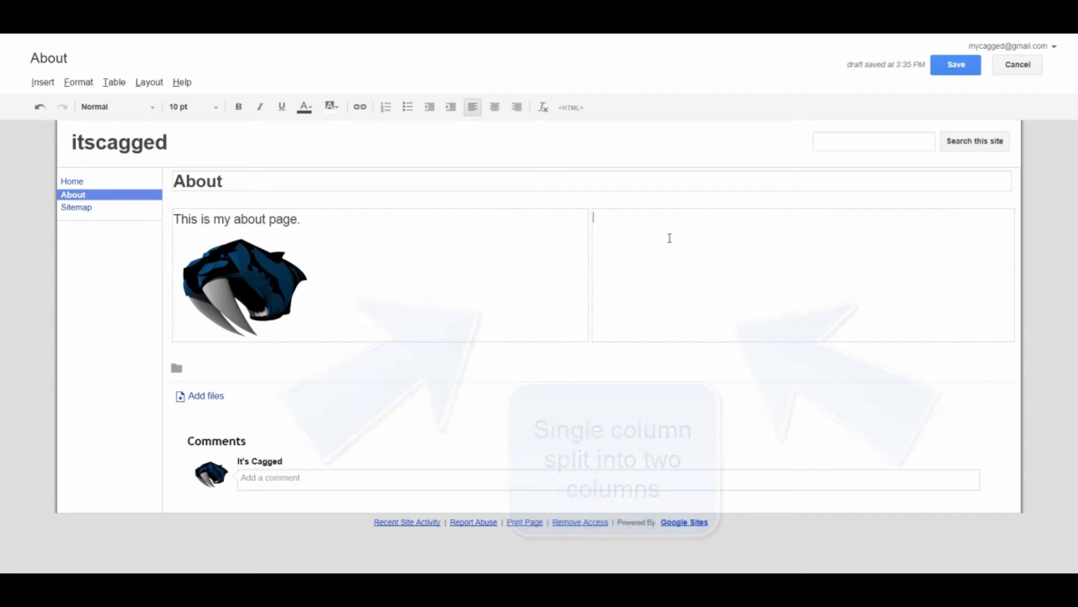
{"action": "type", "text": "About Me"}
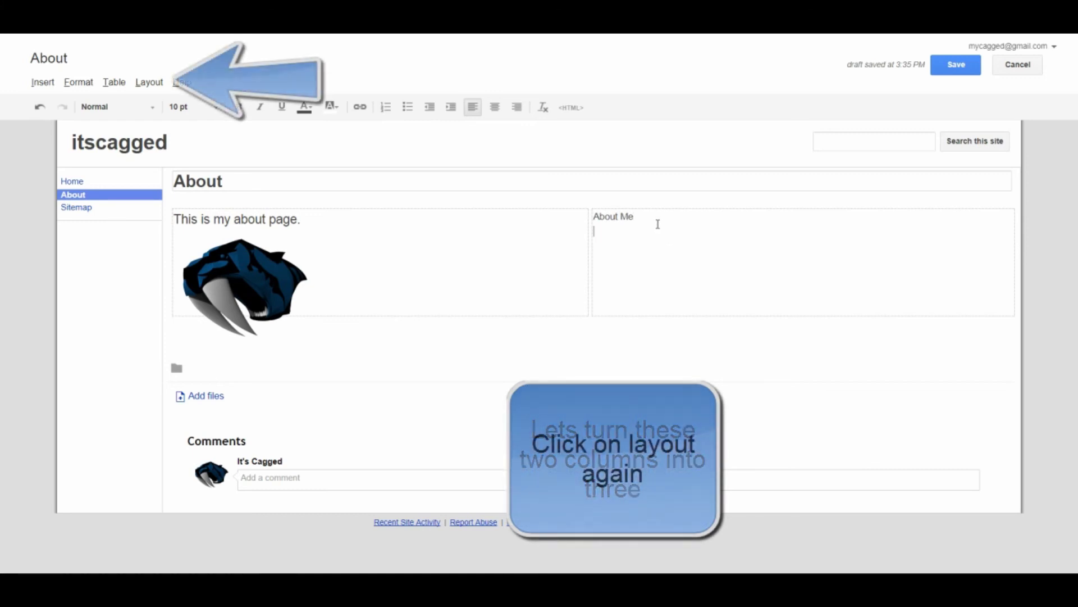
Change the About page to Three column (simple) layout with 'About Us' typed in the third column
{"action": "left_click", "coordinate": [140, 85]}
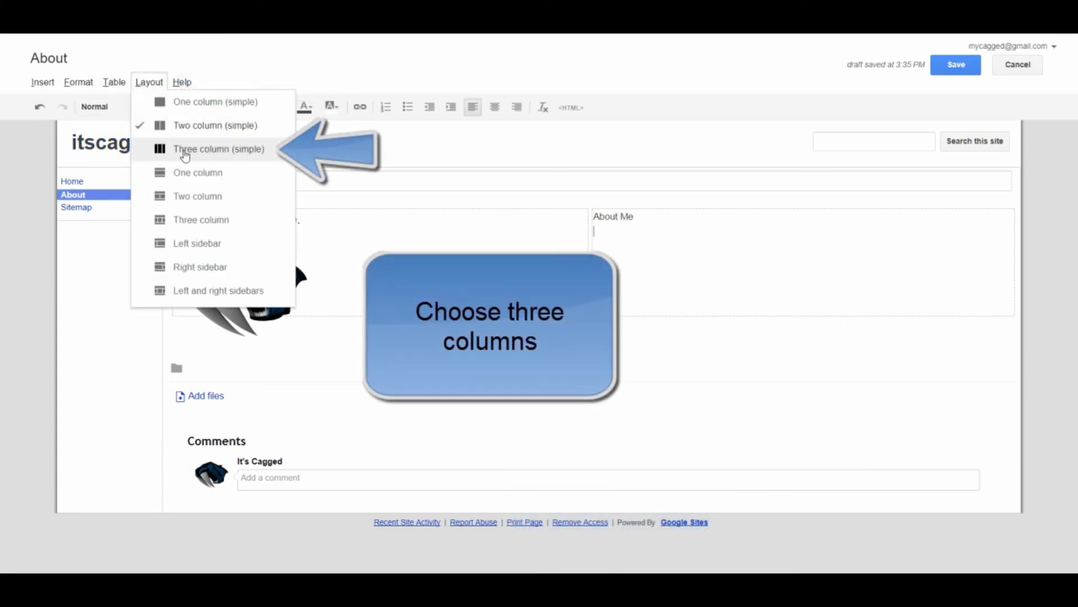
{"action": "left_click", "coordinate": [185, 151]}
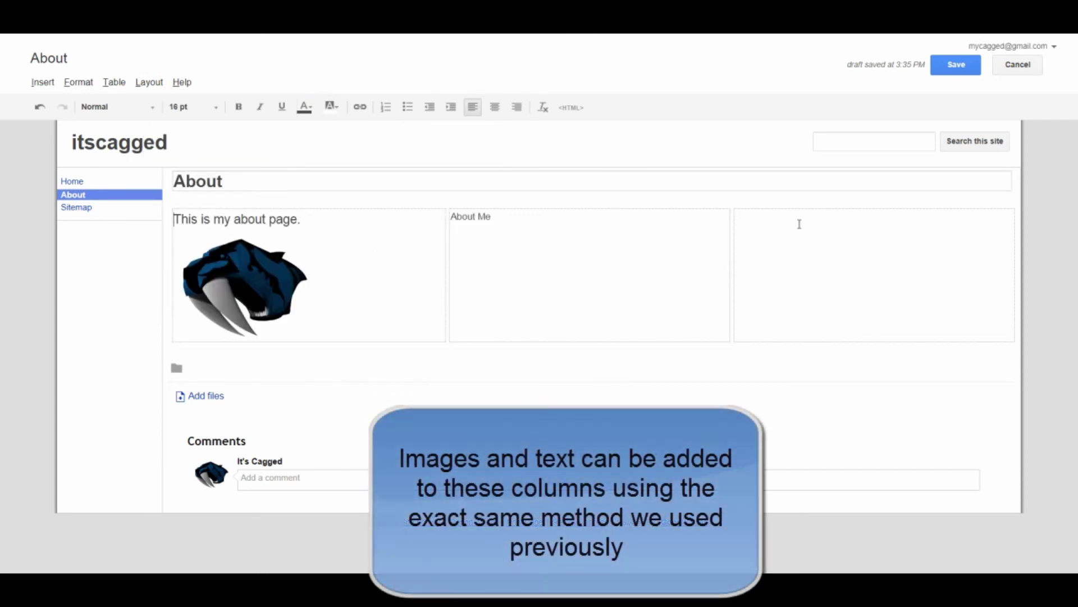
{"action": "left_click", "coordinate": [800, 224]}
{"action": "type", "text": "About Us"}
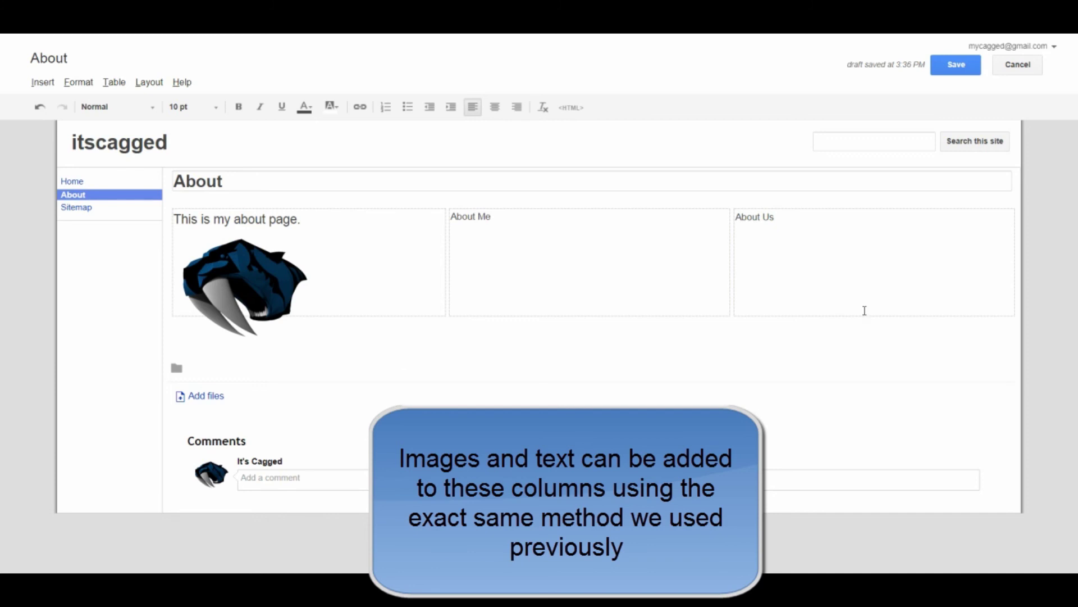
{"action": "left_click", "coordinate": [608, 270]}
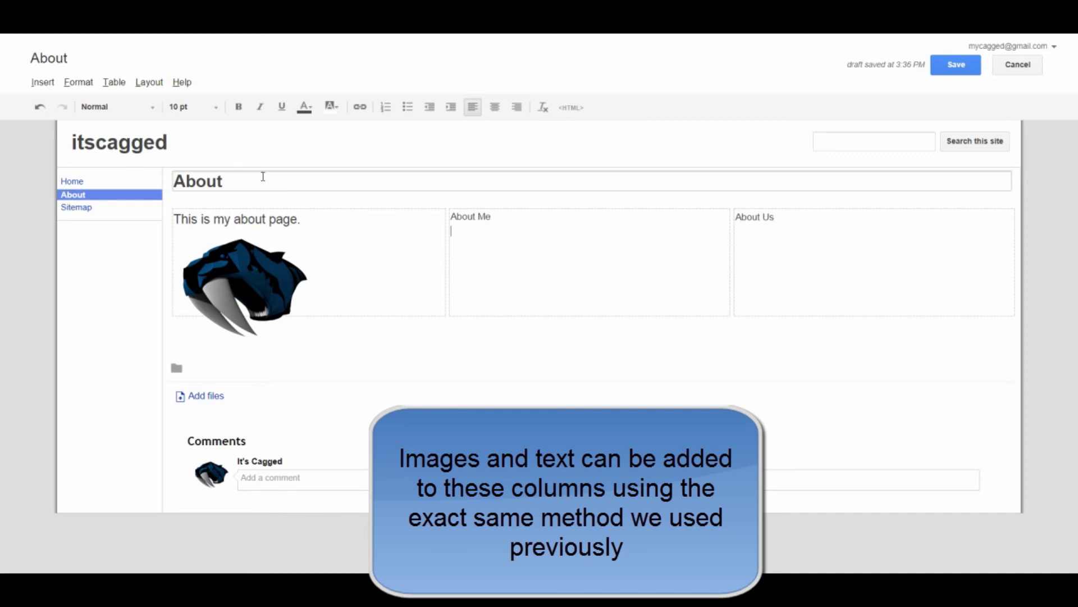
{"action": "left_click", "coordinate": [43, 83]}
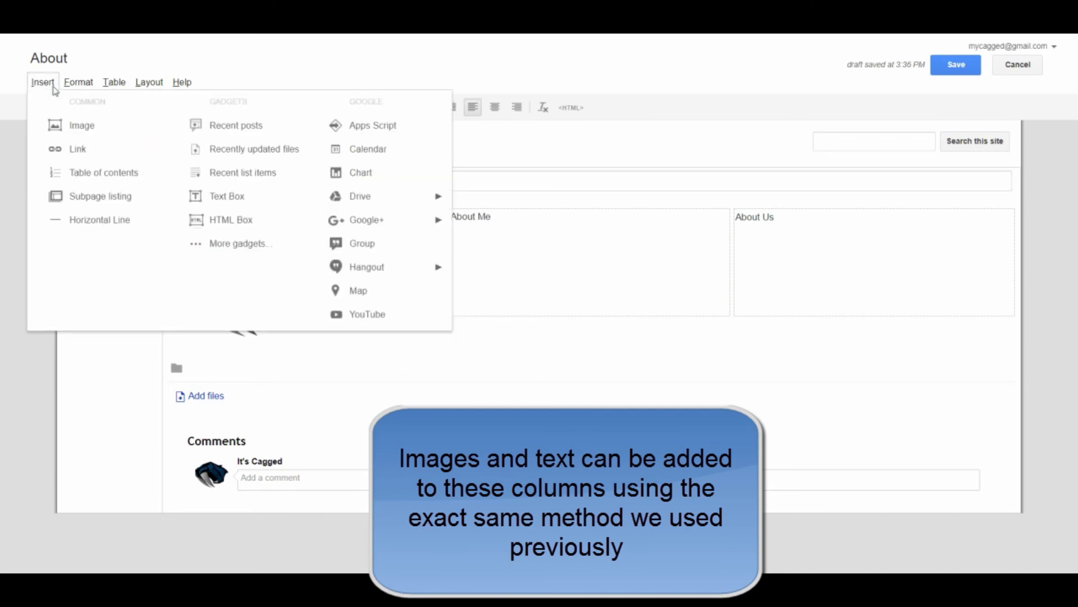
Insert the first uploaded logo image into the About Me column and size it small (S)
{"action": "left_click", "coordinate": [78, 124]}
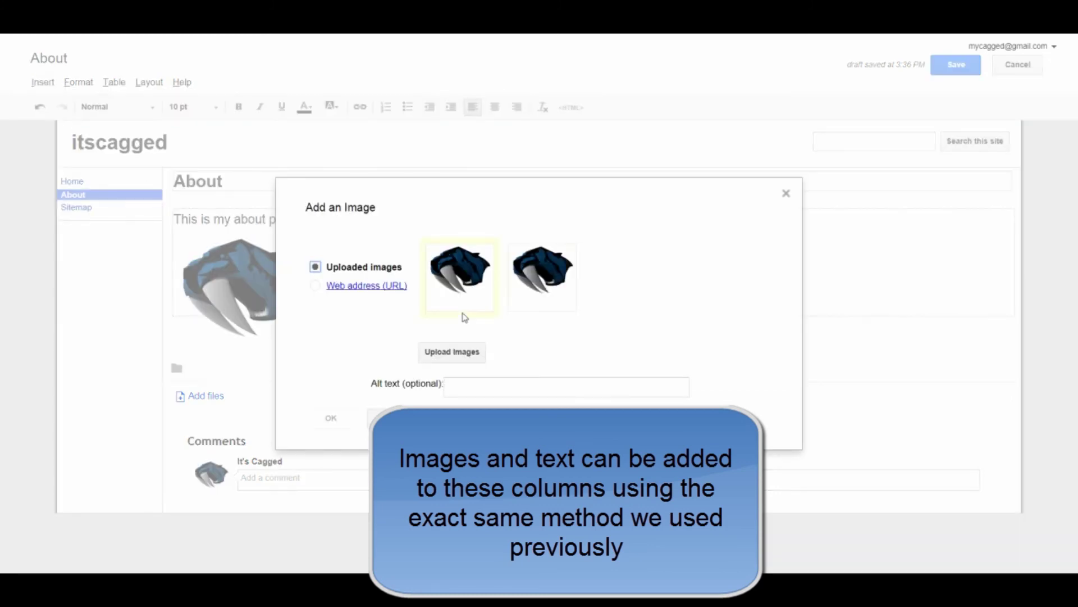
{"action": "left_click", "coordinate": [462, 308]}
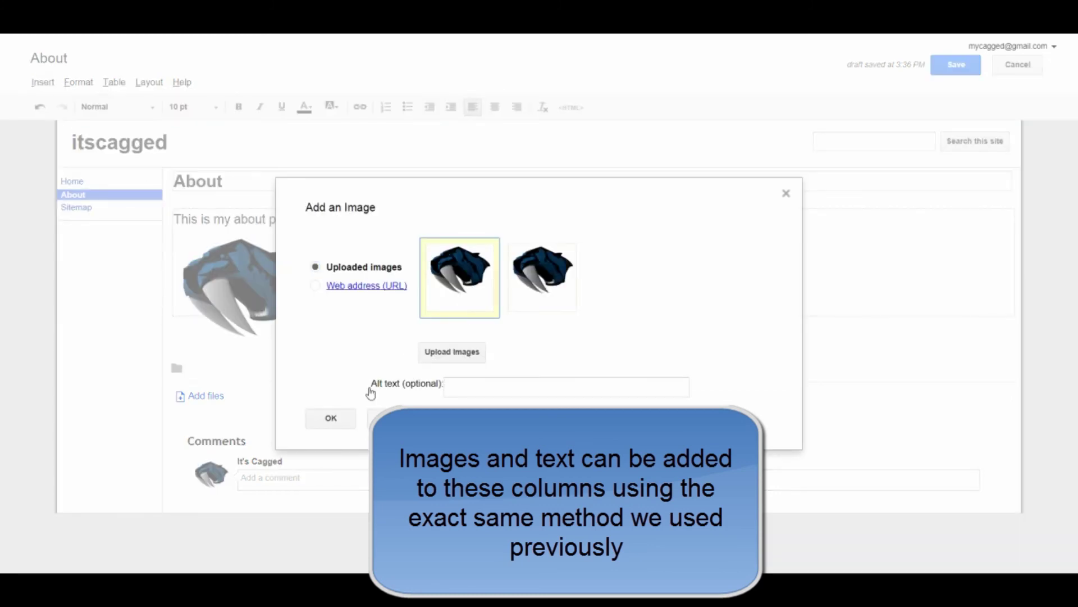
{"action": "left_click", "coordinate": [348, 415]}
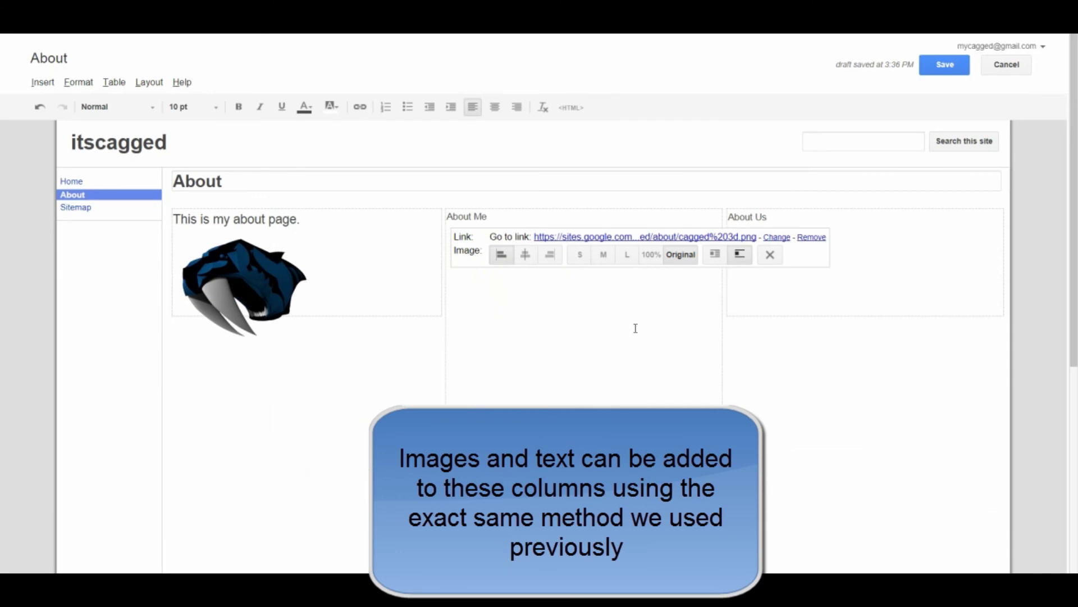
{"action": "left_click", "coordinate": [580, 255]}
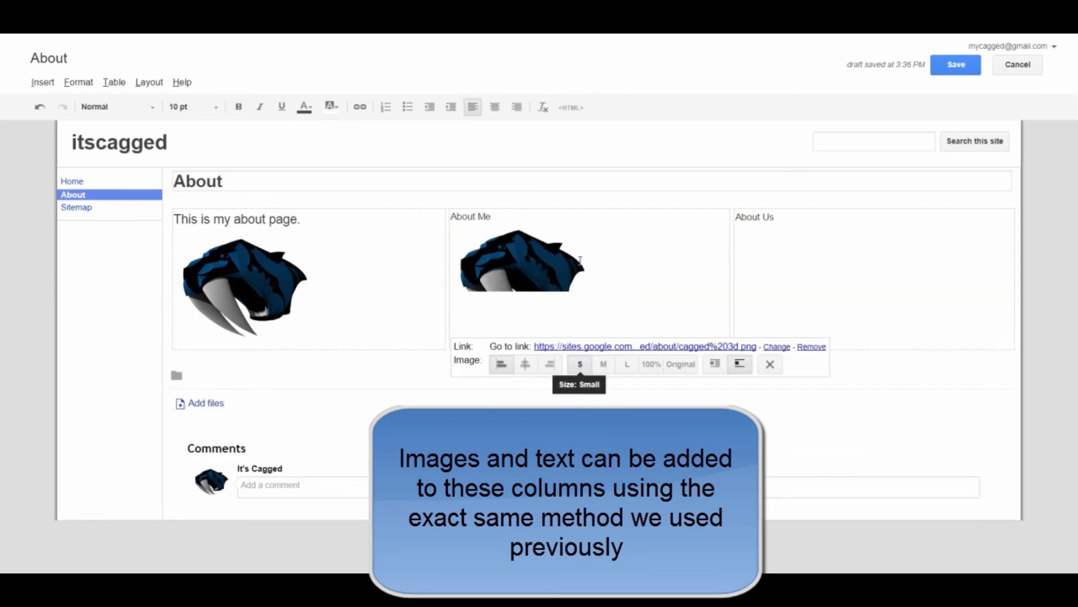
Place the cursor in the About Us column and save the About page
{"action": "left_click", "coordinate": [788, 244]}
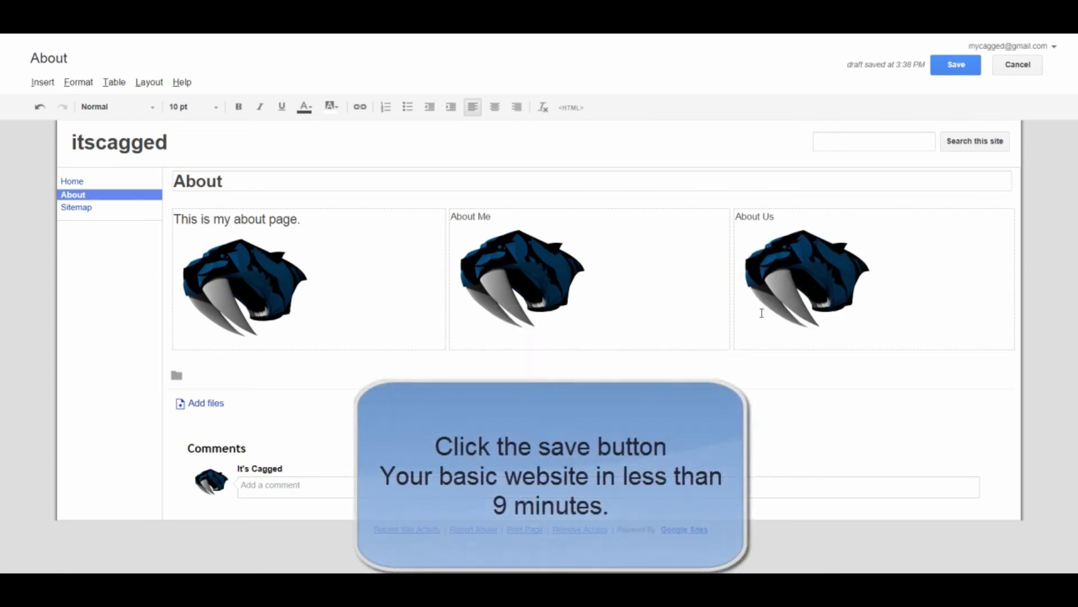
{"action": "left_click", "coordinate": [956, 65]}
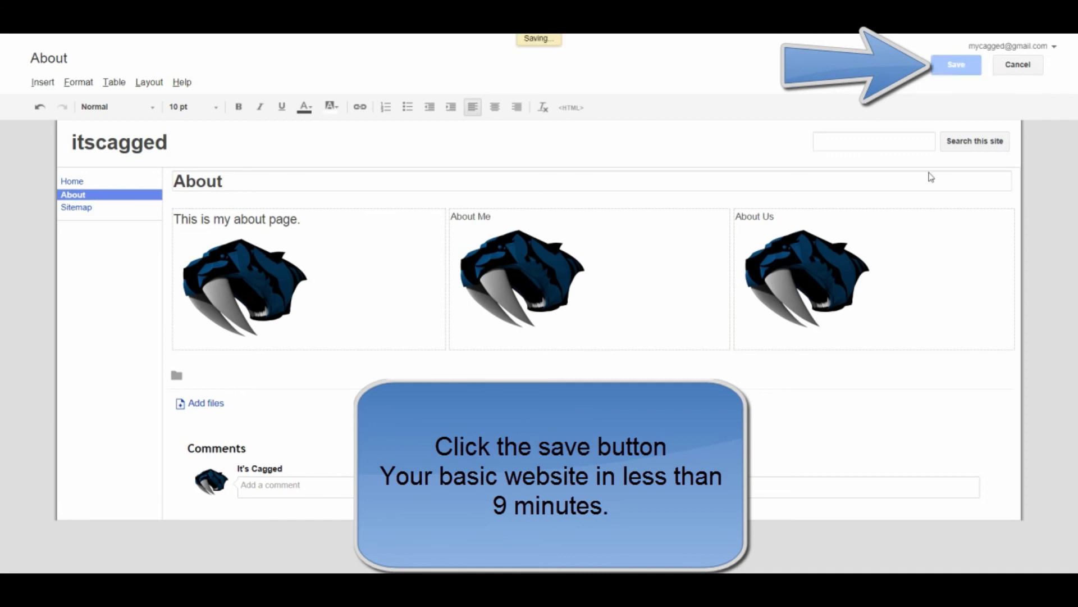